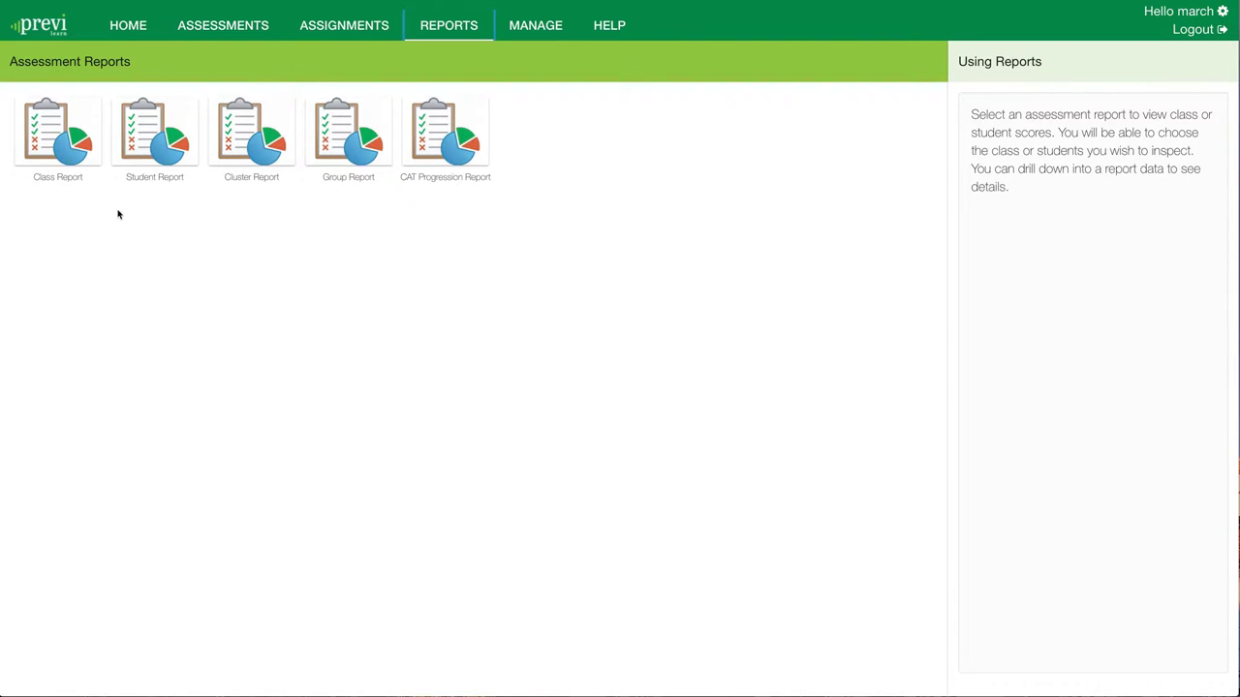
Open the Class Report for March 1 School's teacher and Training Class, using the Grade 8 ELA Interim Form A.1 - Training Video assessment
{"action": "left_click", "coordinate": [48, 150]}
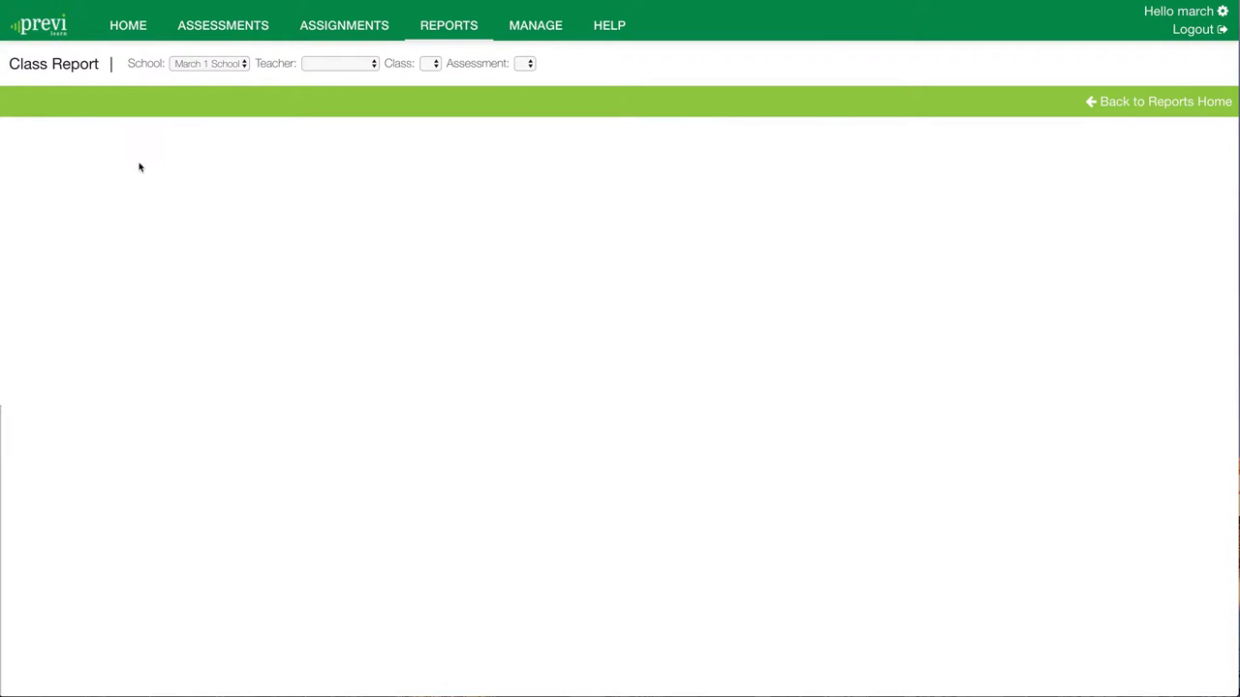
{"action": "left_click", "coordinate": [233, 64]}
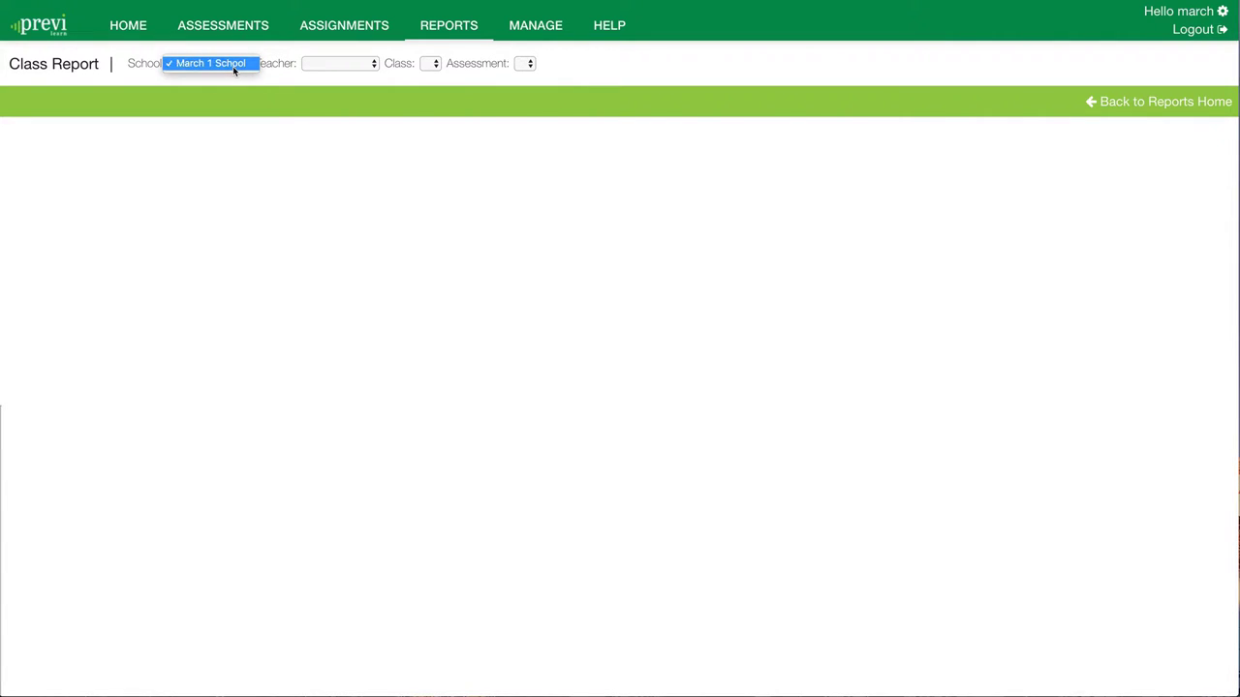
{"action": "left_click", "coordinate": [232, 64]}
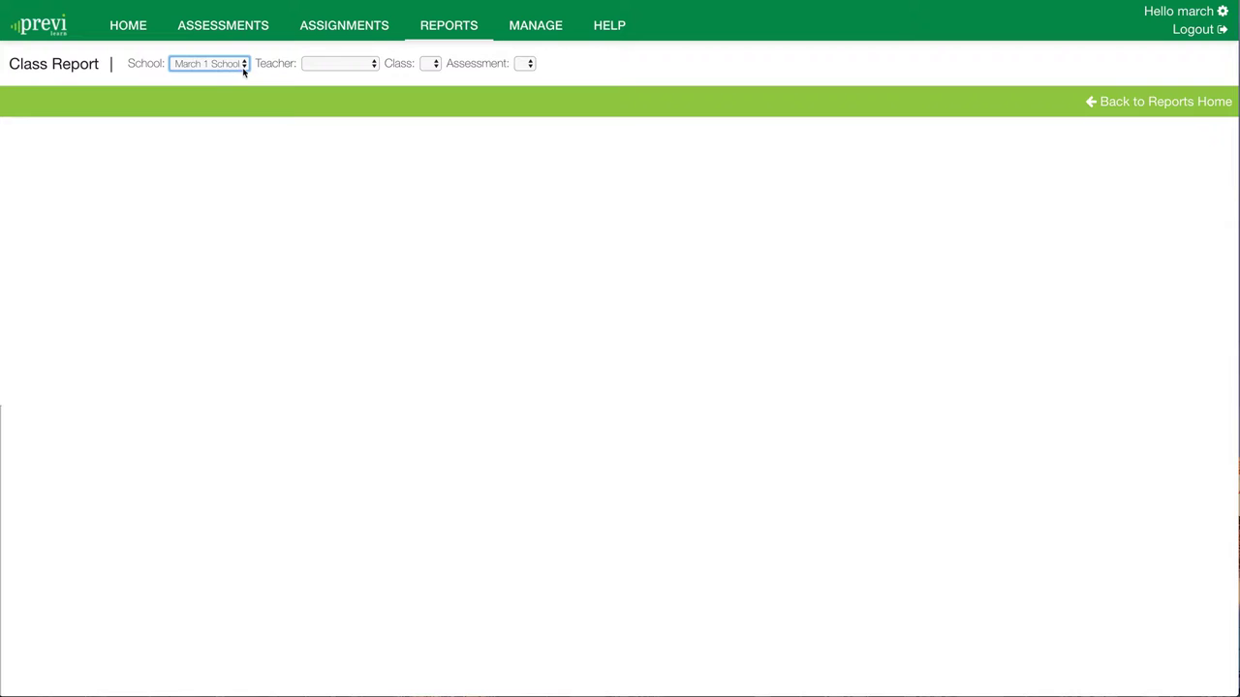
{"action": "left_click", "coordinate": [329, 64]}
{"action": "left_click", "coordinate": [330, 76]}
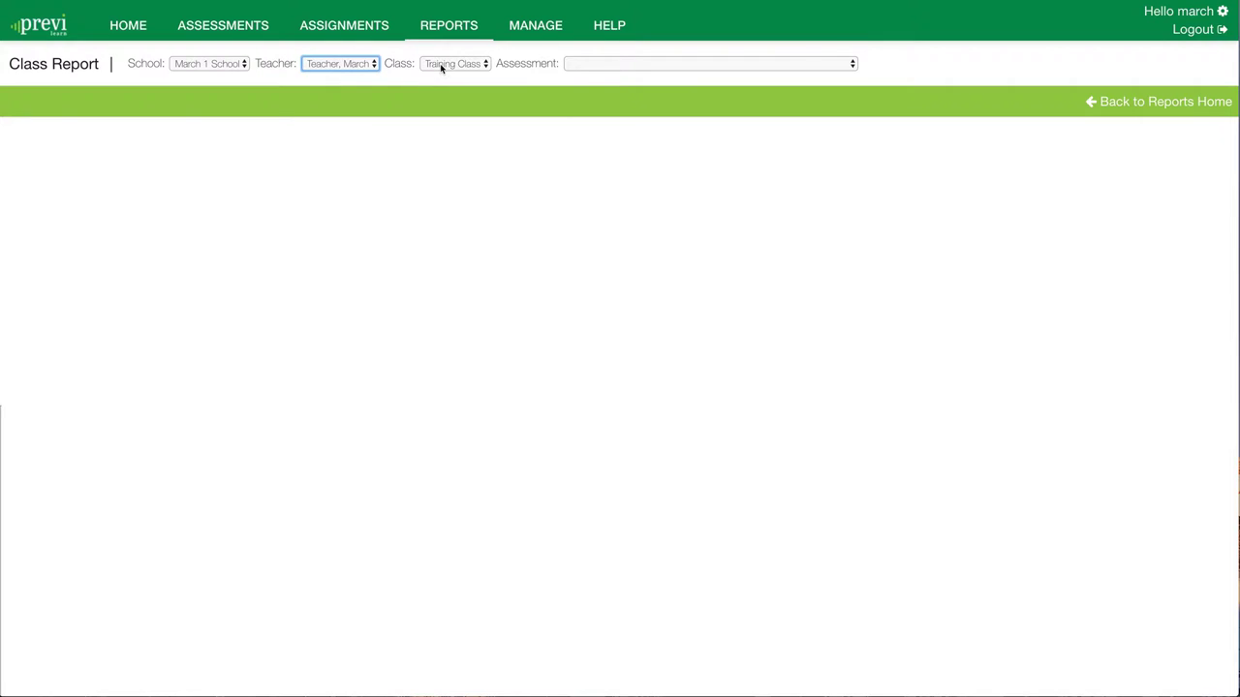
{"action": "left_click", "coordinate": [613, 65]}
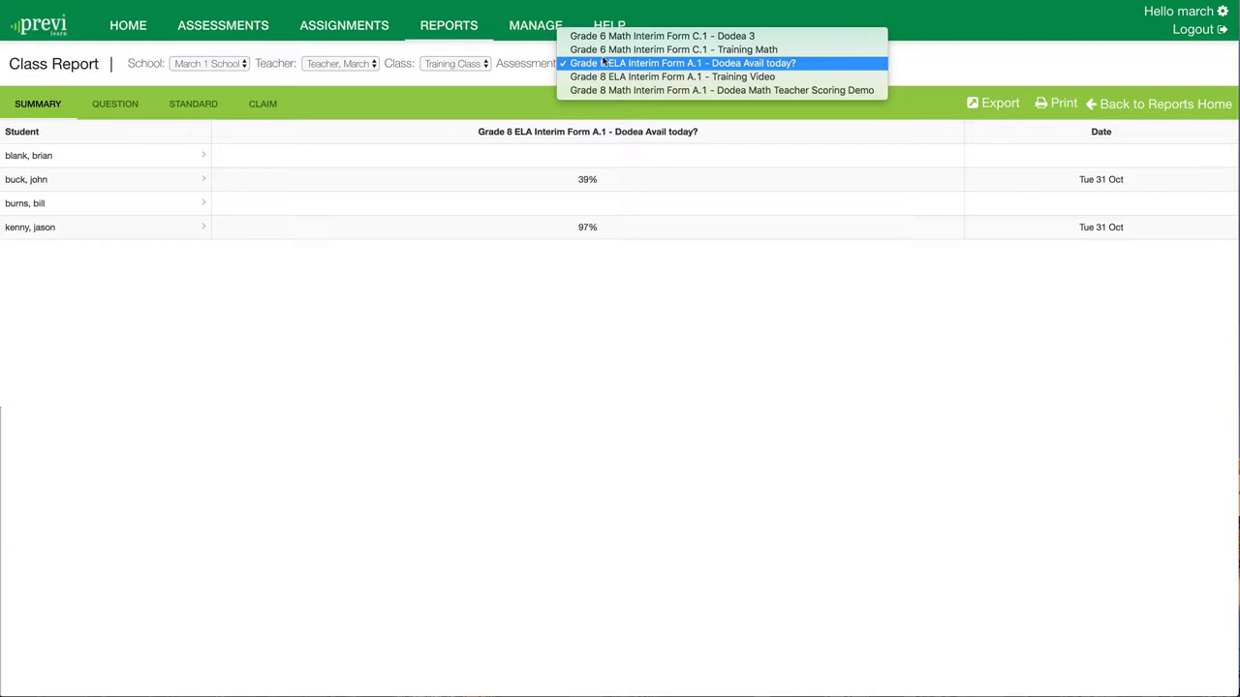
{"action": "left_click", "coordinate": [603, 78]}
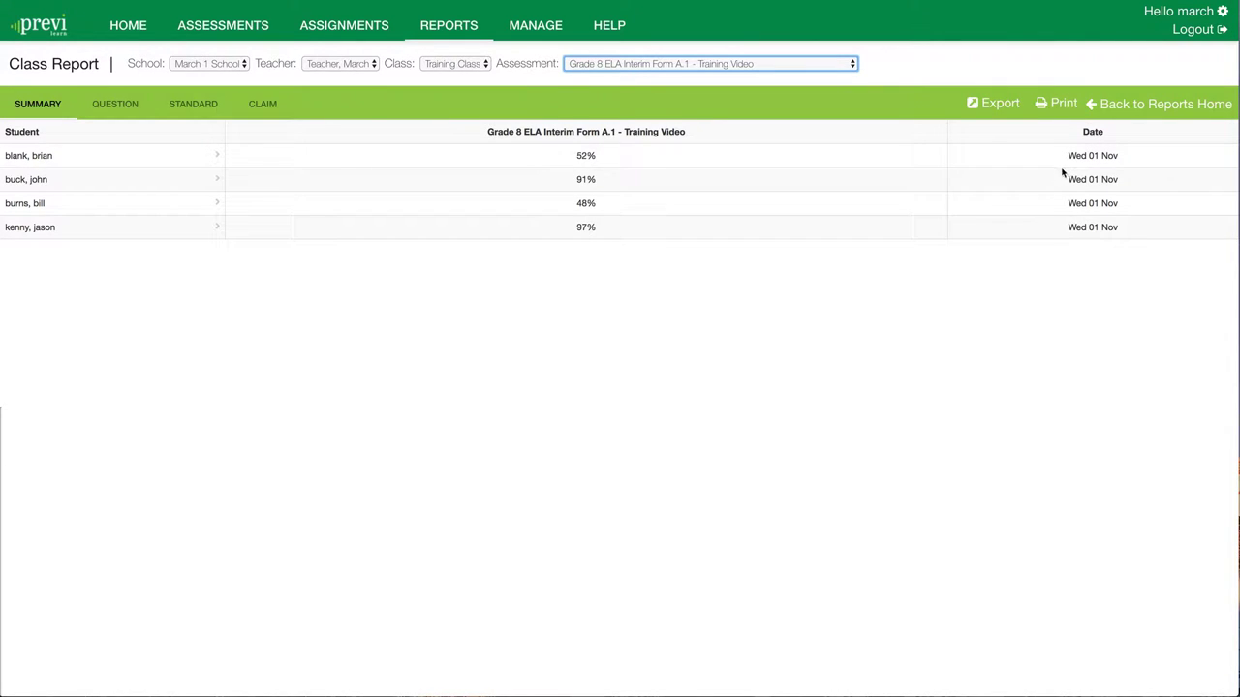
View the first listed student's item responses and teacher scores, and return to the class report
{"action": "mouse_move", "coordinate": [585, 160]}
{"action": "left_click", "coordinate": [216, 157]}
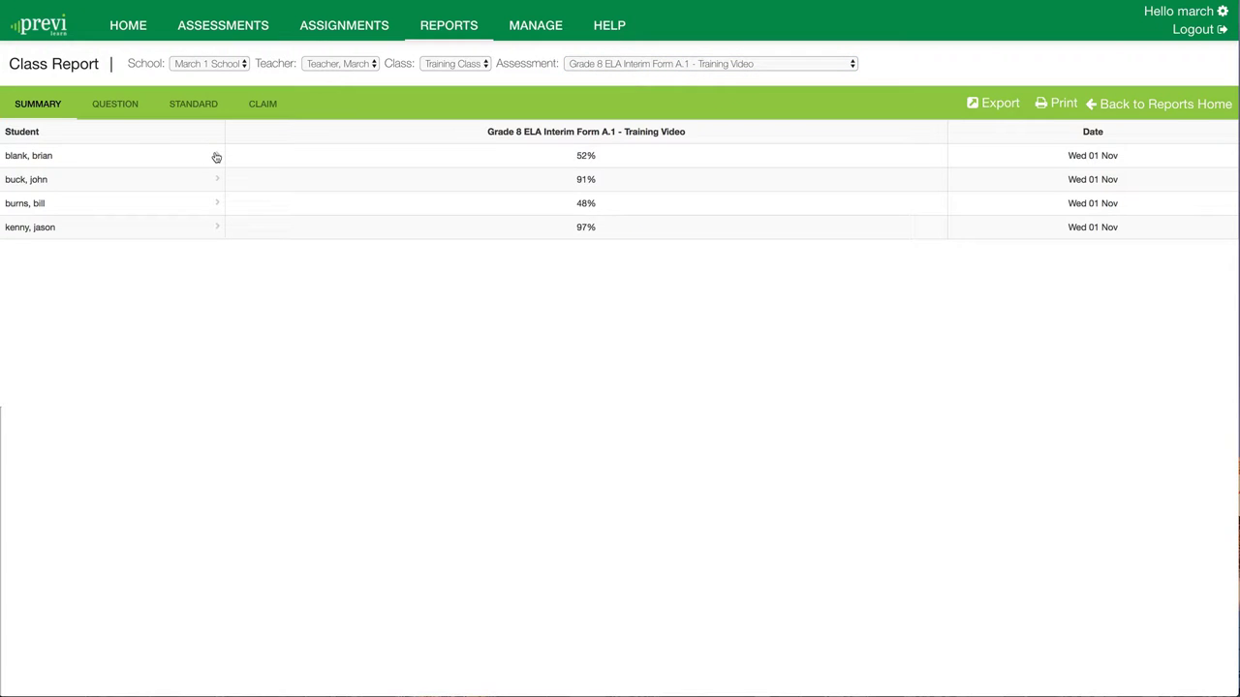
{"action": "left_click", "coordinate": [216, 157]}
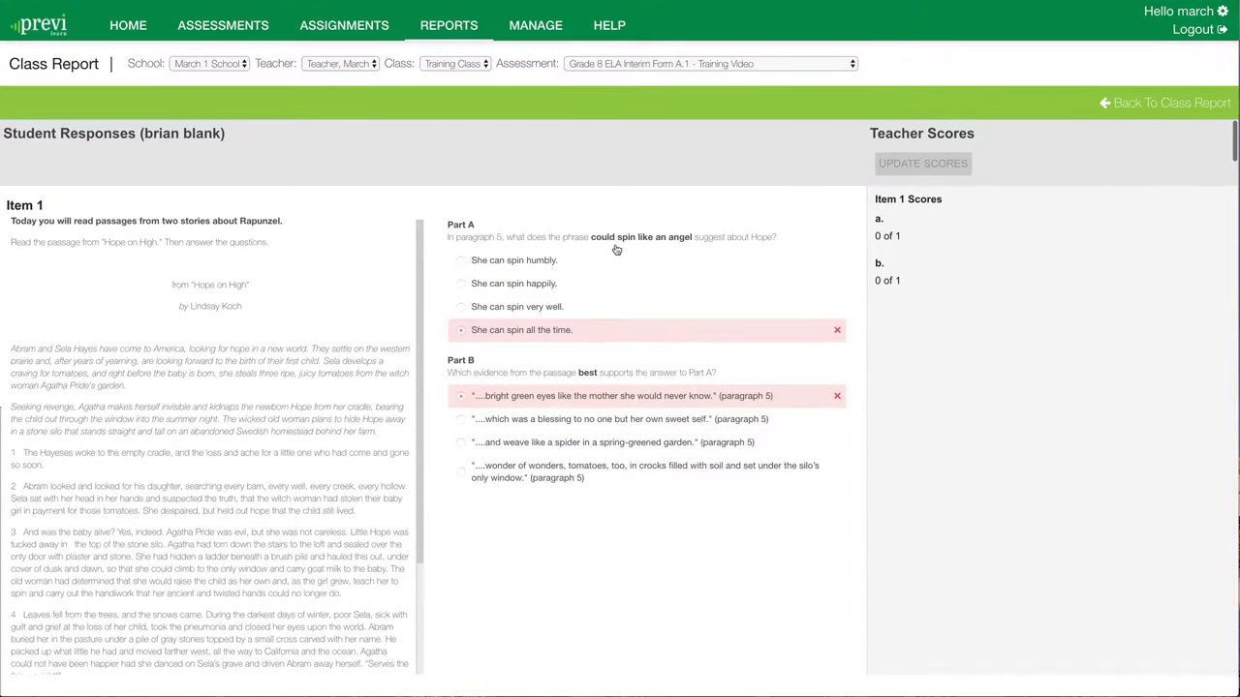
{"action": "left_click", "coordinate": [1168, 102]}
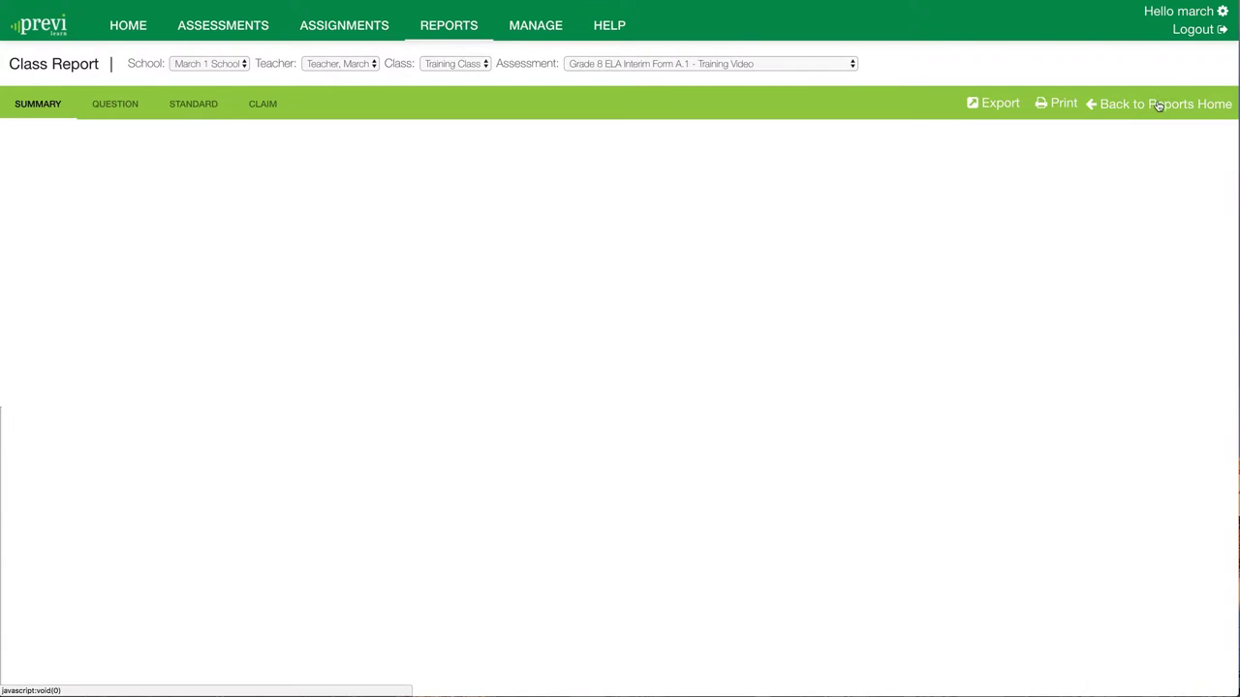
Examine the class results for the Training Video assessment by question, by standard and by claim
{"action": "left_click", "coordinate": [114, 106]}
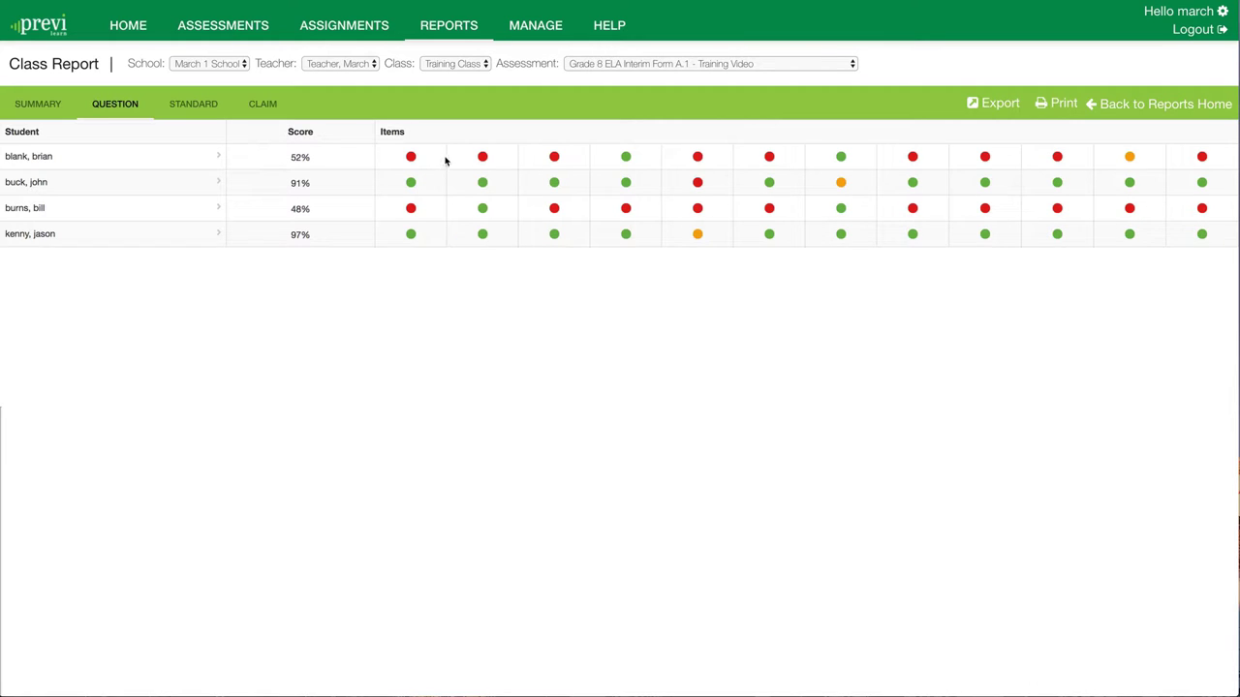
{"action": "mouse_move", "coordinate": [408, 187]}
{"action": "left_click", "coordinate": [197, 105]}
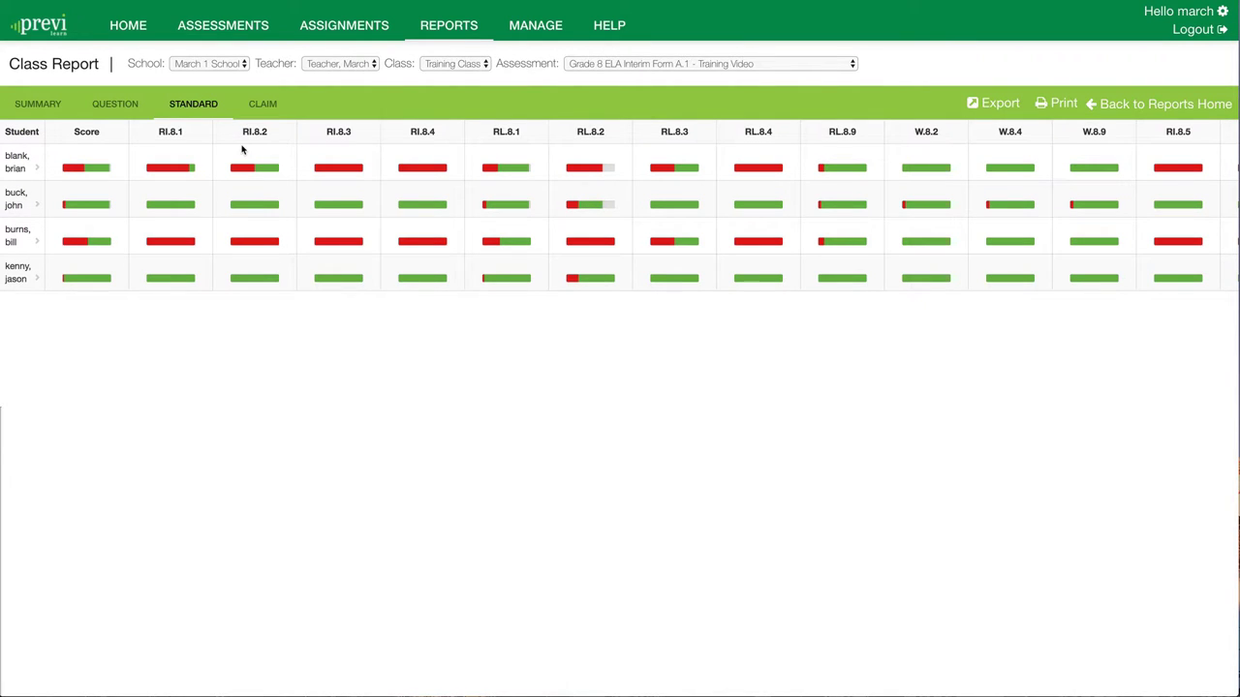
{"action": "mouse_move", "coordinate": [342, 206]}
{"action": "left_click", "coordinate": [263, 105]}
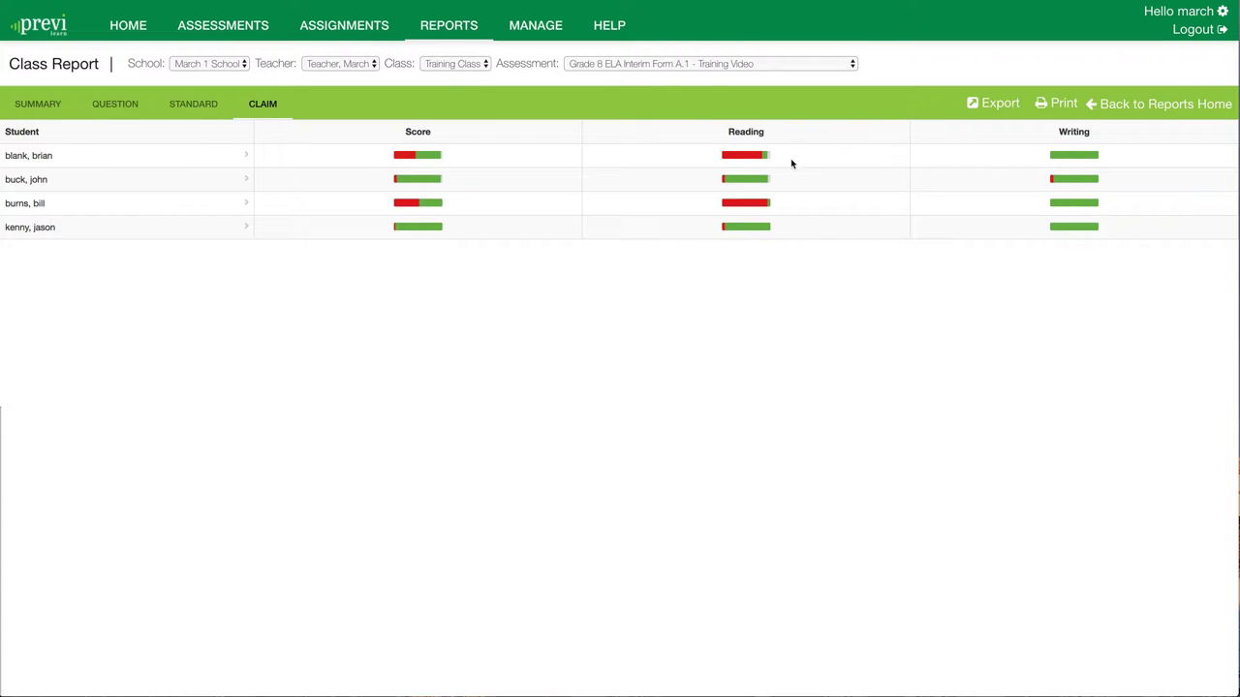
{"action": "mouse_move", "coordinate": [763, 161]}
Show the claim results for Grade 8 Math Interim Form A.1 - Dodea Math Teacher Scoring Demo and for Grade 6 Math Interim Form C.1 - Training Math
{"action": "left_click", "coordinate": [686, 65]}
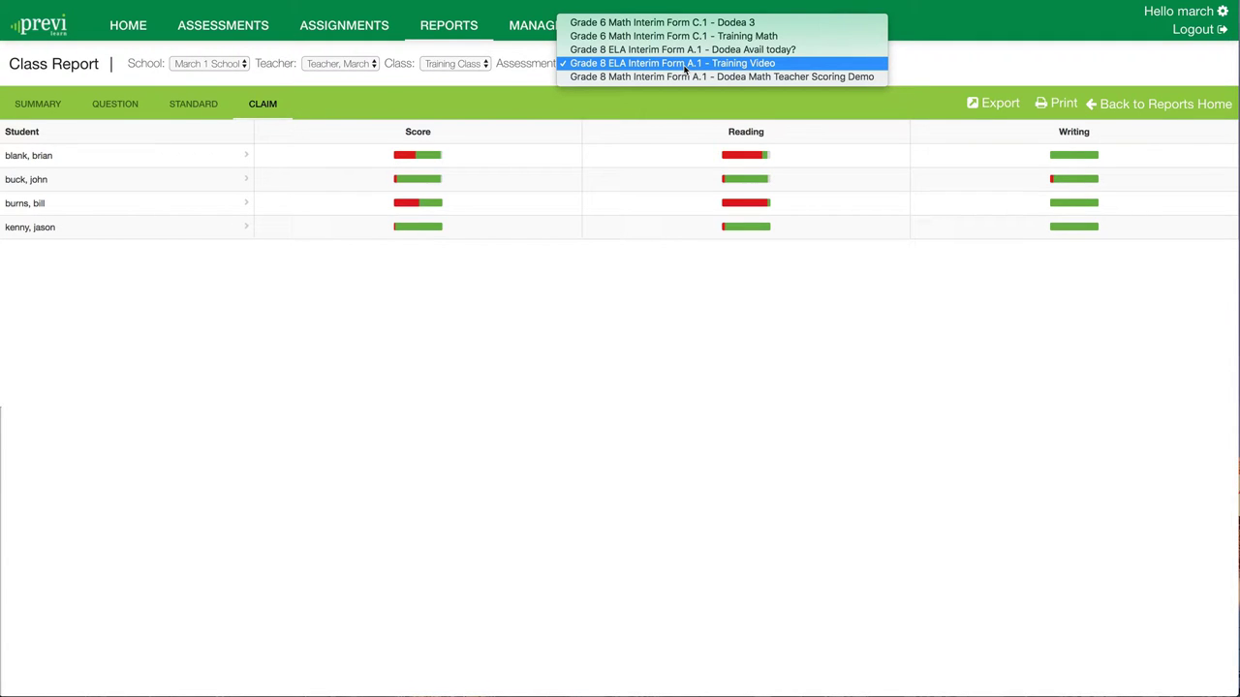
{"action": "left_click", "coordinate": [705, 77]}
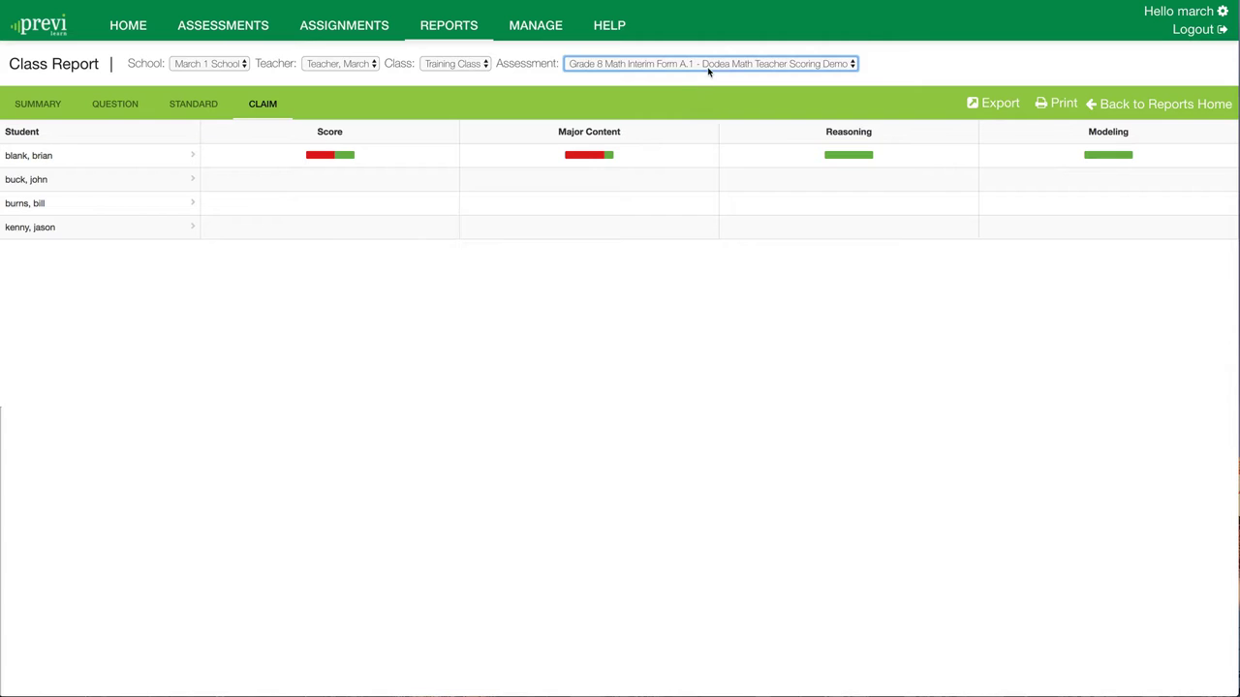
{"action": "left_click", "coordinate": [709, 65]}
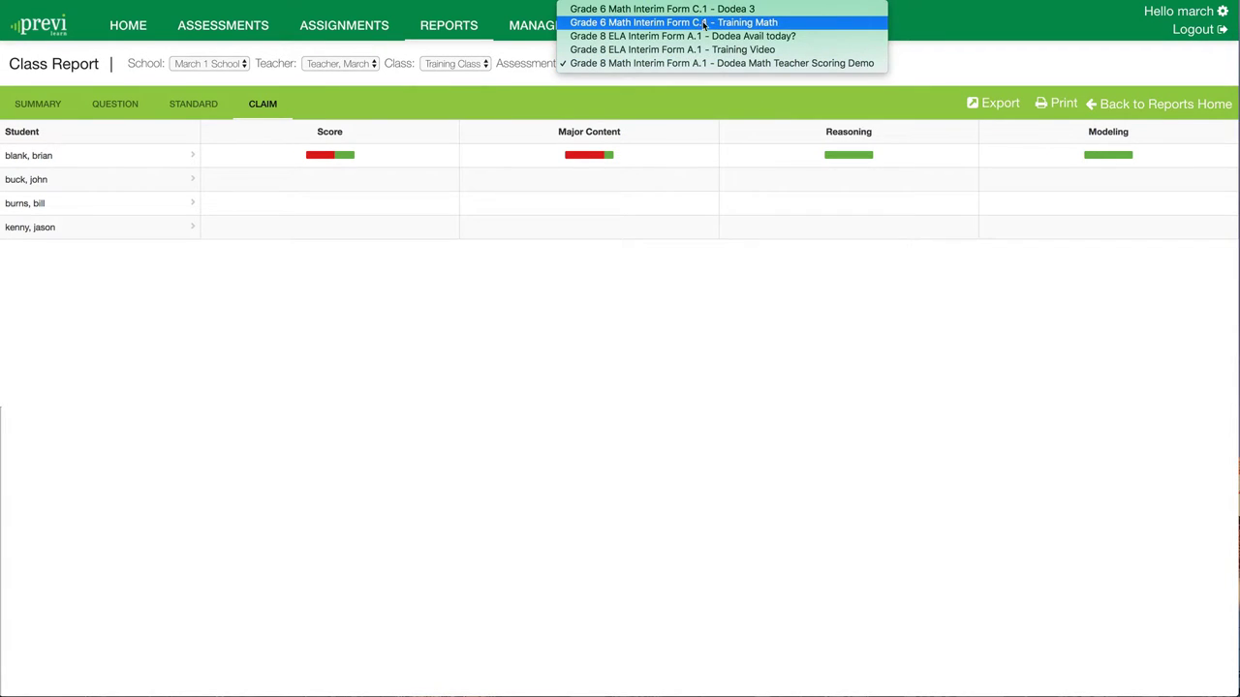
{"action": "left_click", "coordinate": [705, 23]}
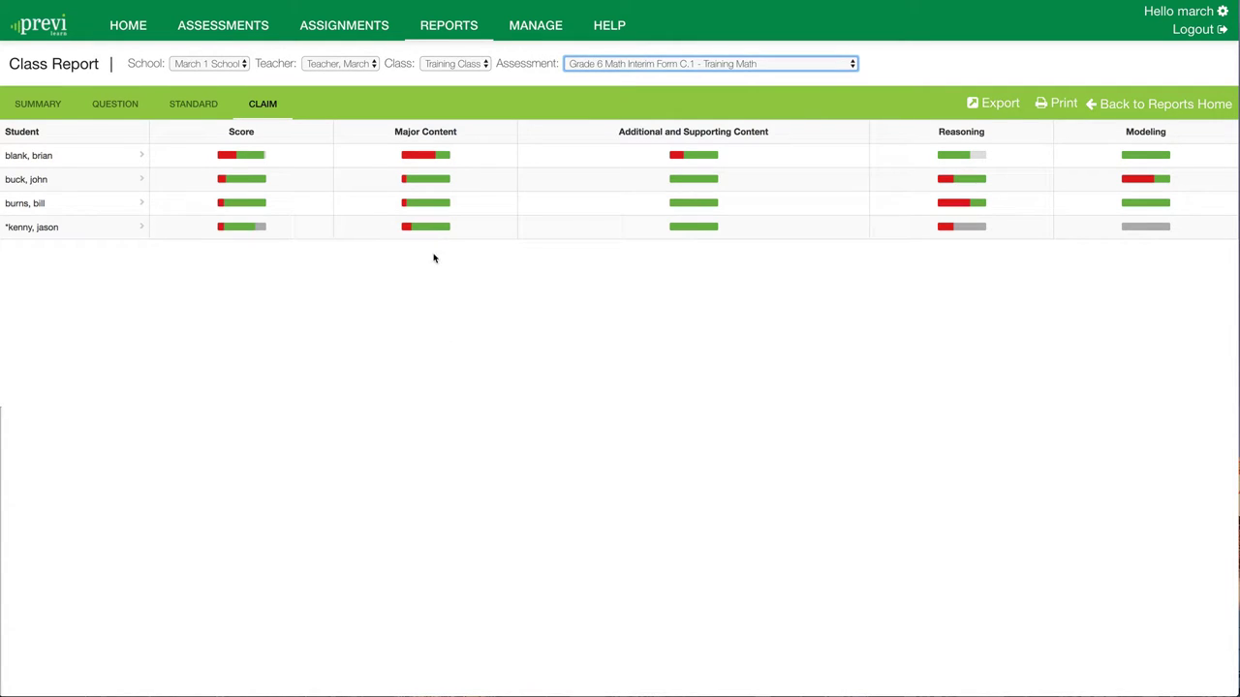
Examine the Training Math summary, question, standard and claim results for the class, and return to the reports home
{"action": "left_click", "coordinate": [58, 112]}
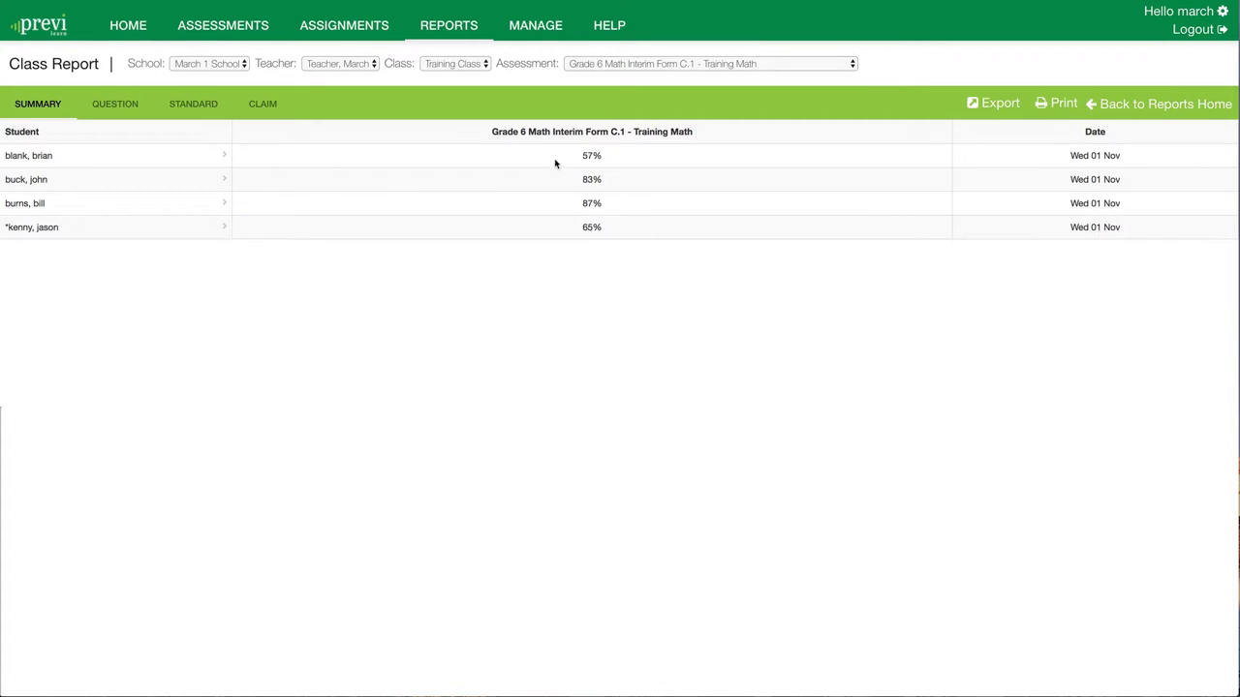
{"action": "left_click", "coordinate": [108, 103]}
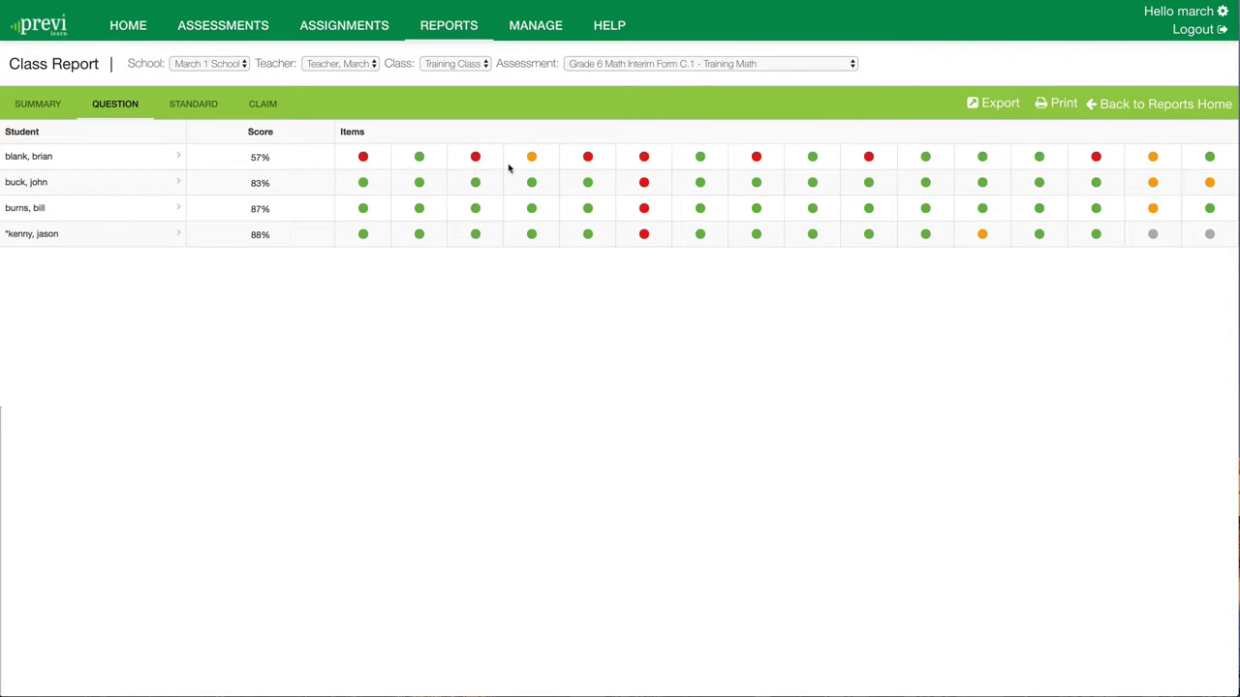
{"action": "mouse_move", "coordinate": [530, 160]}
{"action": "mouse_move", "coordinate": [1152, 233]}
{"action": "left_click", "coordinate": [195, 109]}
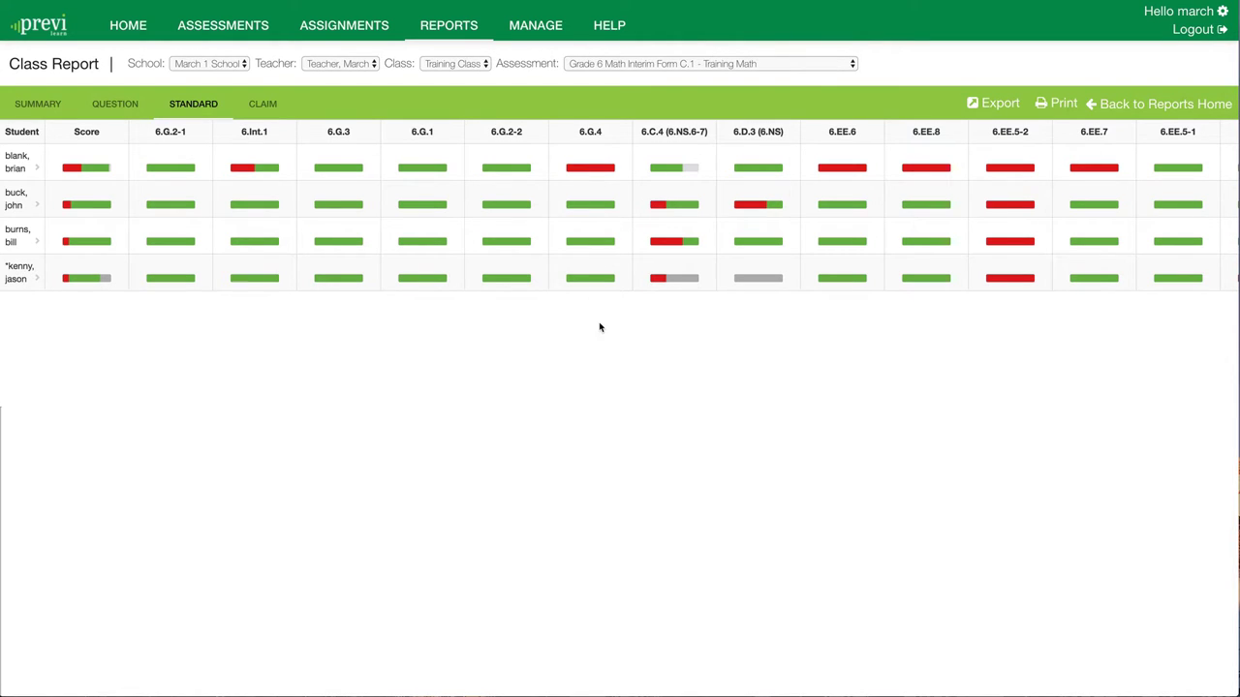
{"action": "left_click", "coordinate": [259, 105]}
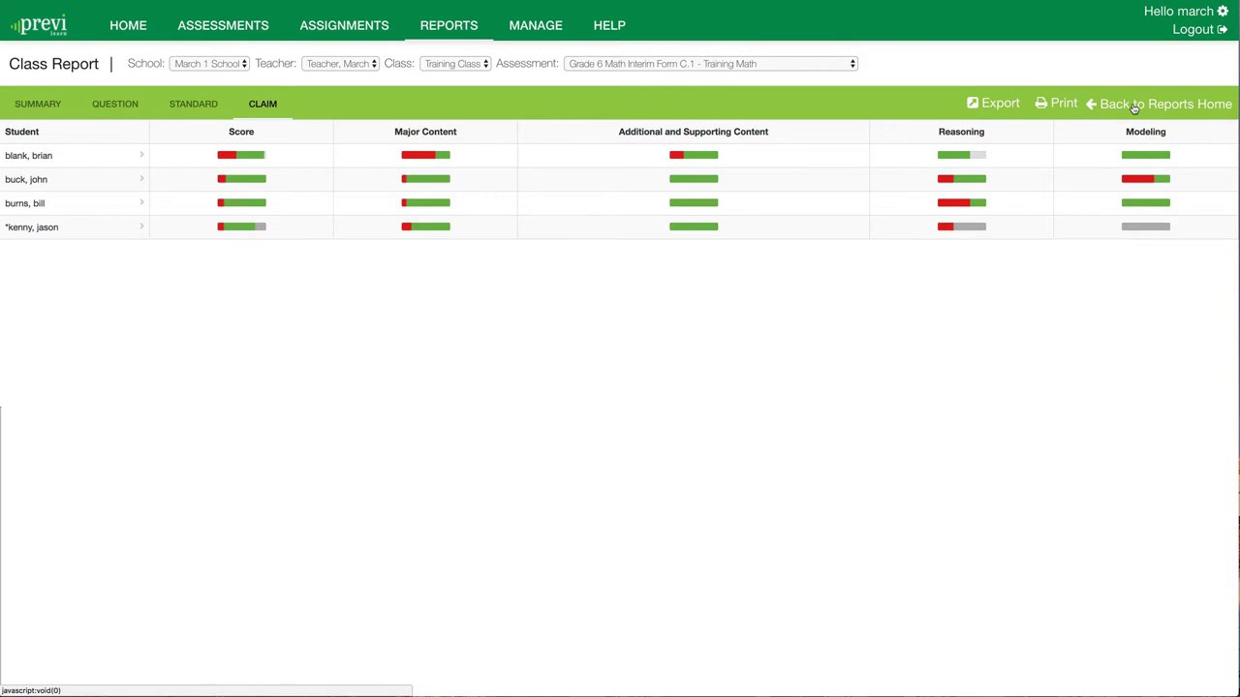
{"action": "left_click", "coordinate": [38, 107]}
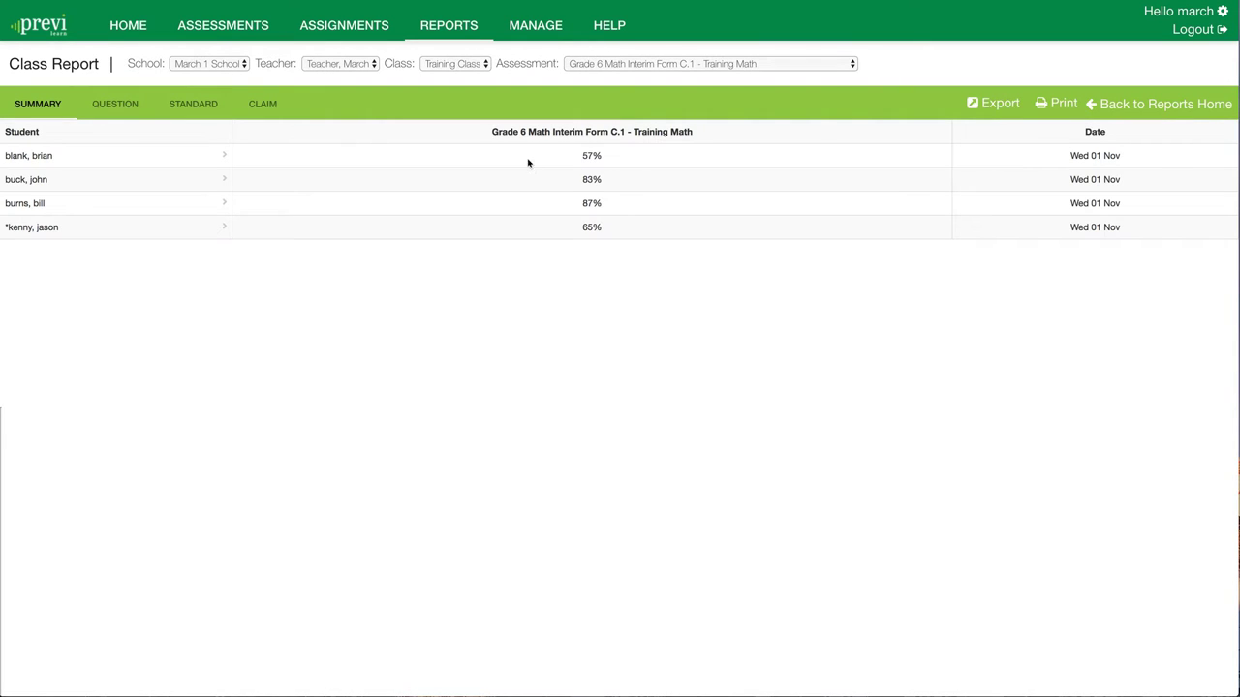
{"action": "left_click", "coordinate": [1091, 104]}
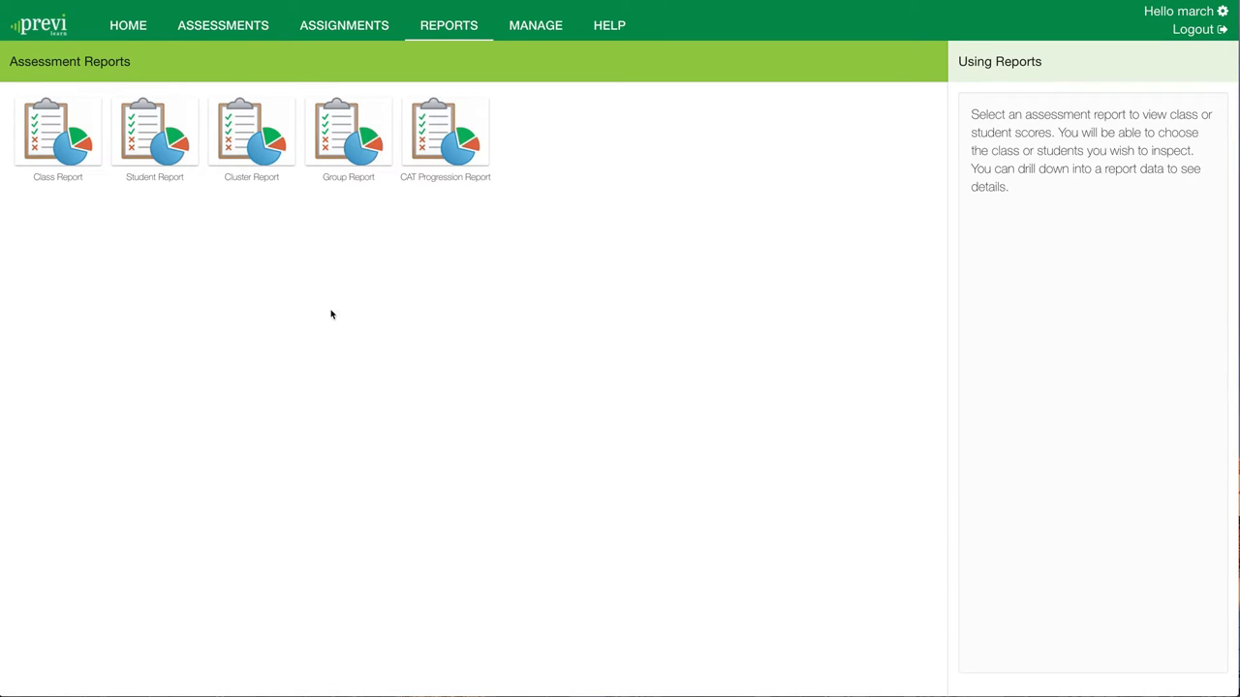
Open the Student Report for the second listed student of the teacher's Training Class and review the Student History
{"action": "left_click", "coordinate": [162, 156]}
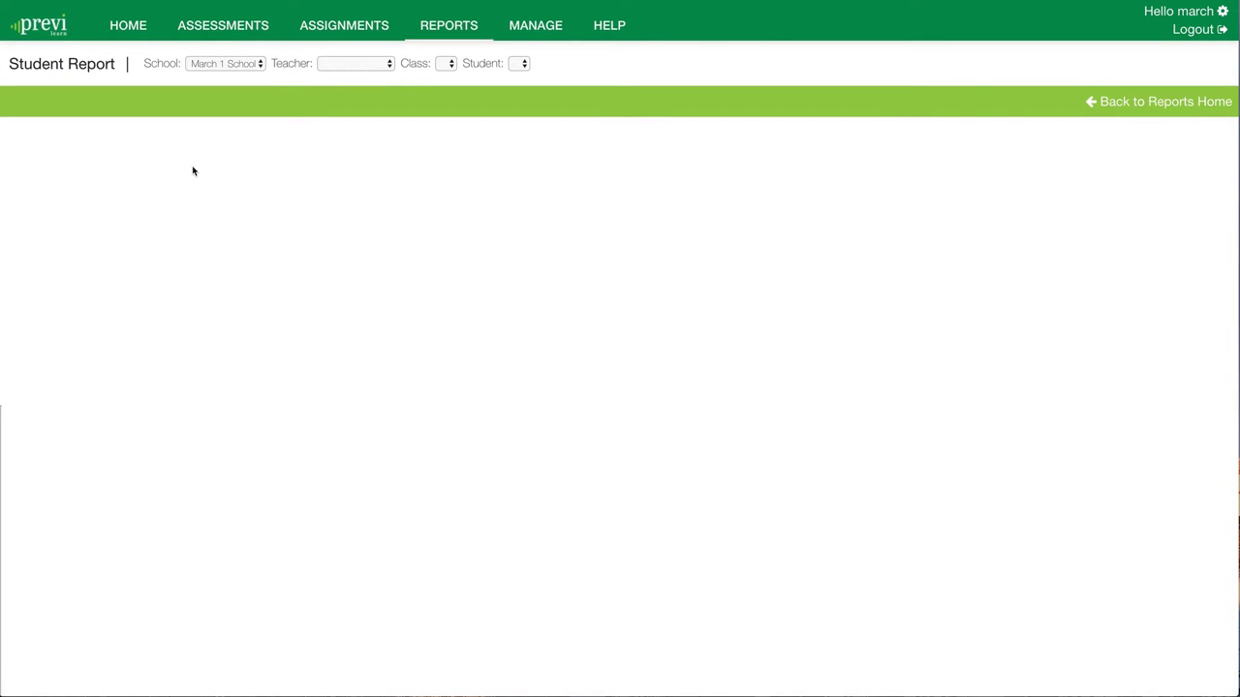
{"action": "left_click", "coordinate": [354, 63]}
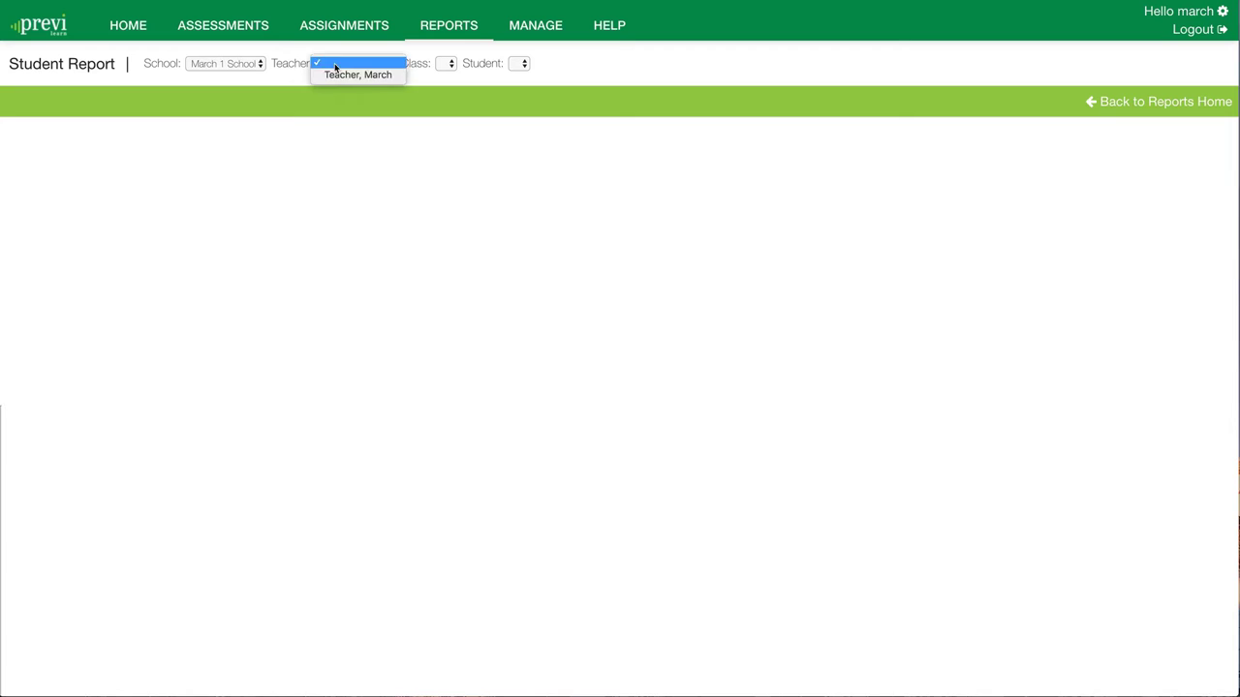
{"action": "left_click", "coordinate": [341, 76]}
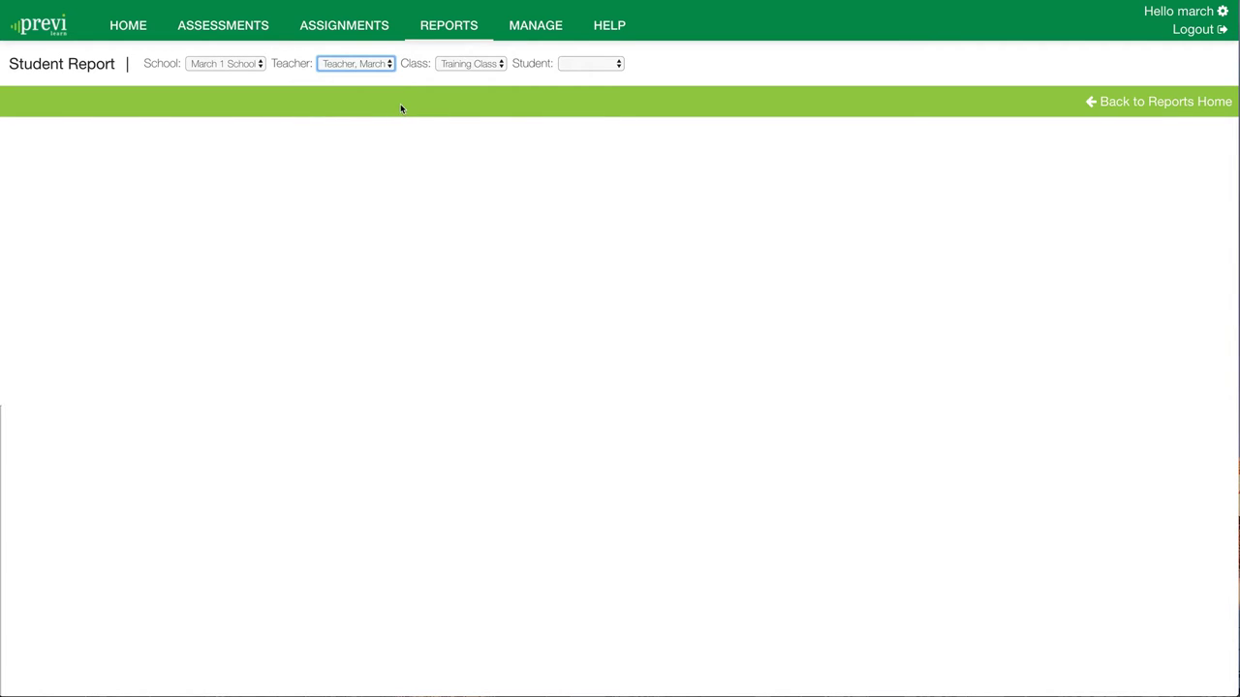
{"action": "left_click", "coordinate": [590, 69]}
{"action": "left_click", "coordinate": [590, 86]}
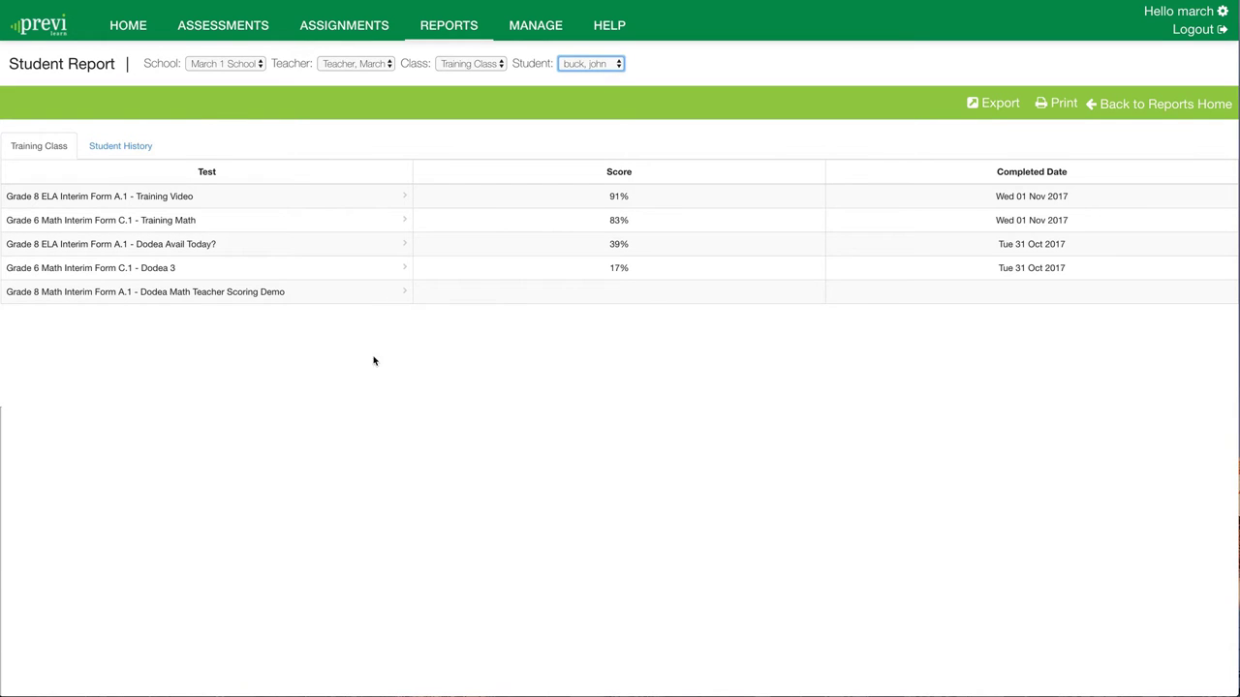
{"action": "left_click", "coordinate": [134, 146]}
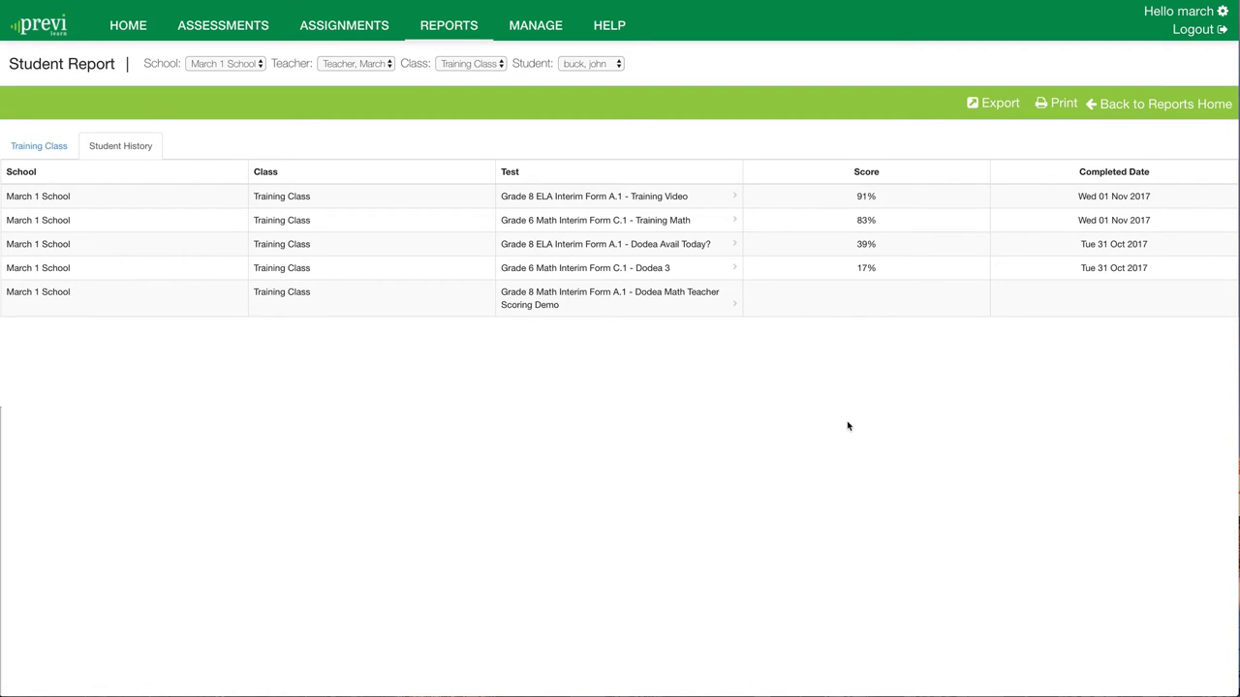
{"action": "left_click", "coordinate": [1150, 105]}
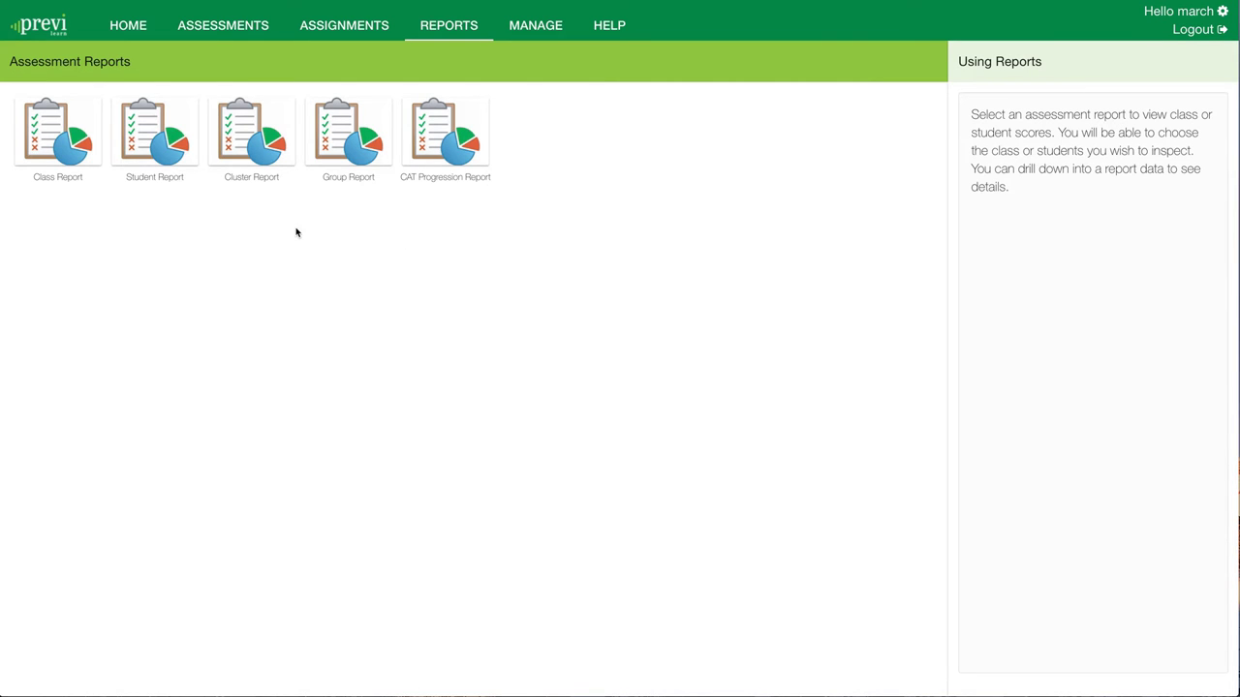
Generate a Cluster Report for the teacher's Training Class with test type Interim Fixed Form and view ELA Interim Grade 8, and return to the reports home
{"action": "left_click", "coordinate": [263, 158]}
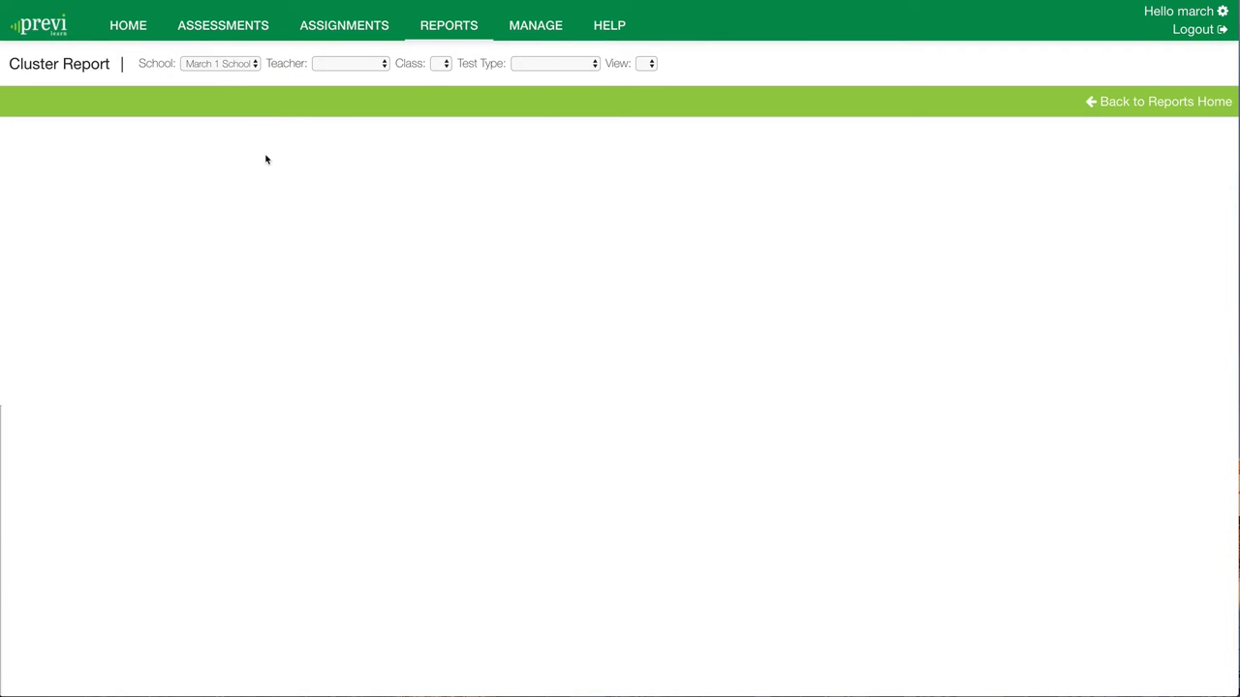
{"action": "left_click", "coordinate": [359, 65]}
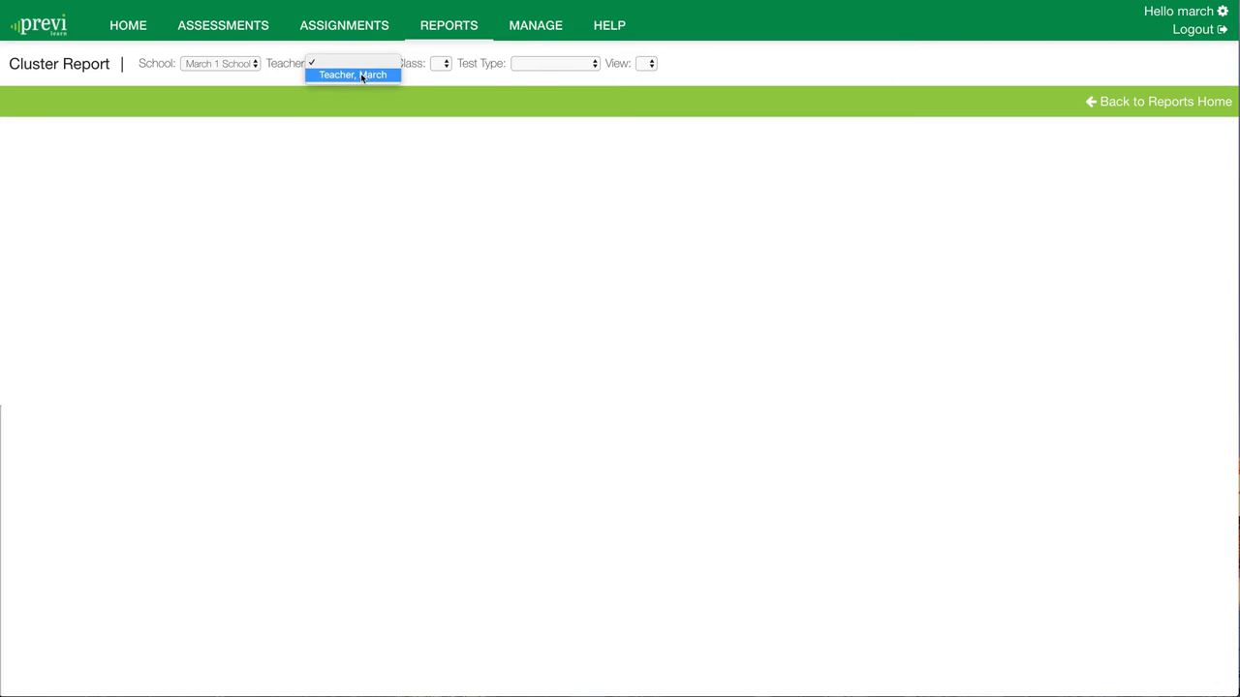
{"action": "left_click", "coordinate": [362, 76]}
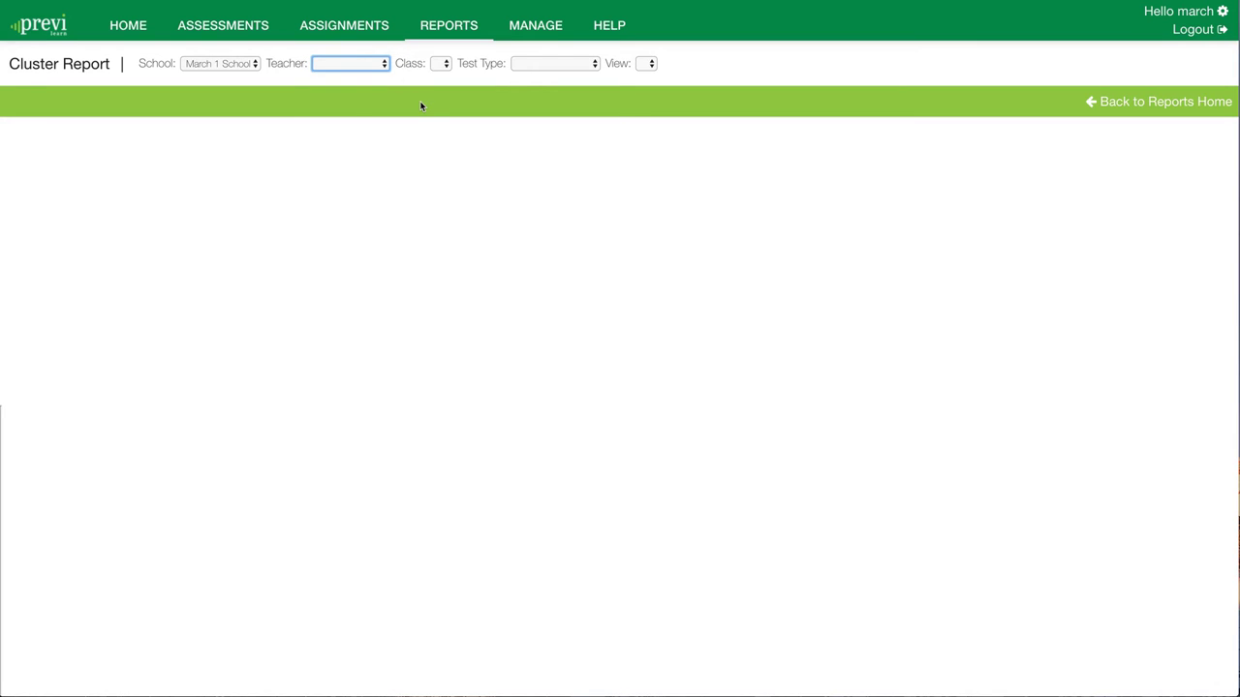
{"action": "left_click", "coordinate": [583, 67]}
{"action": "left_click", "coordinate": [586, 102]}
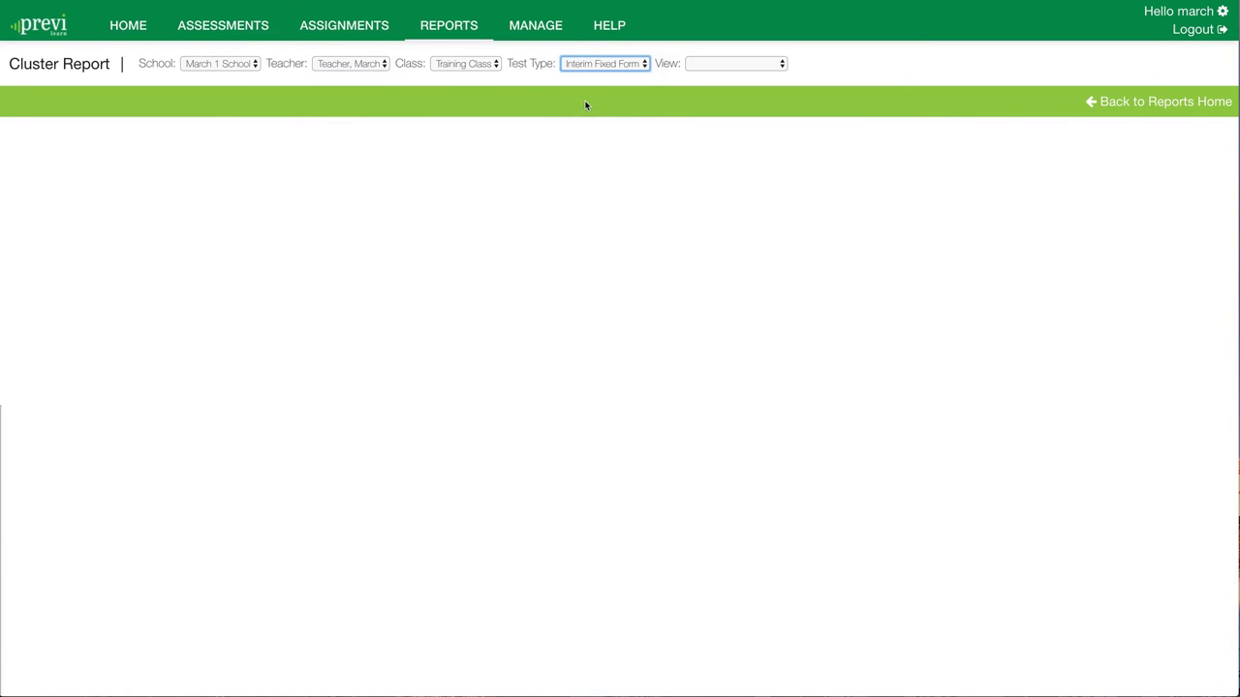
{"action": "left_click", "coordinate": [719, 66]}
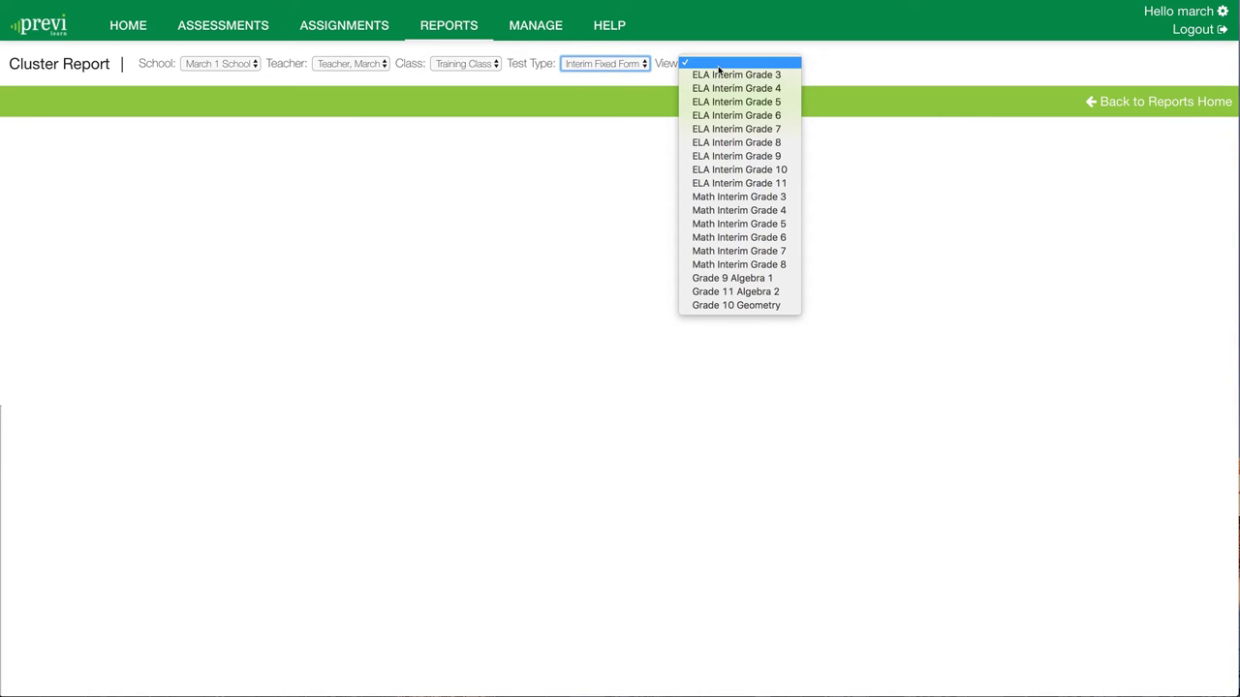
{"action": "left_click", "coordinate": [722, 143]}
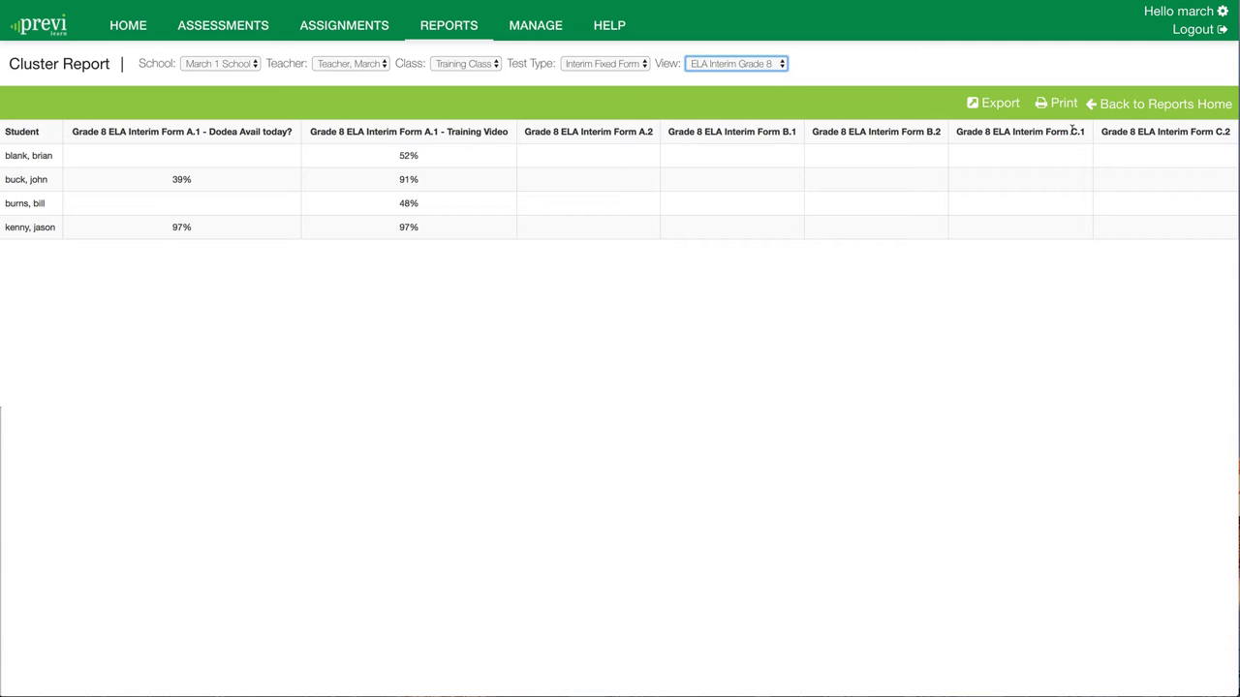
{"action": "left_click", "coordinate": [1135, 104]}
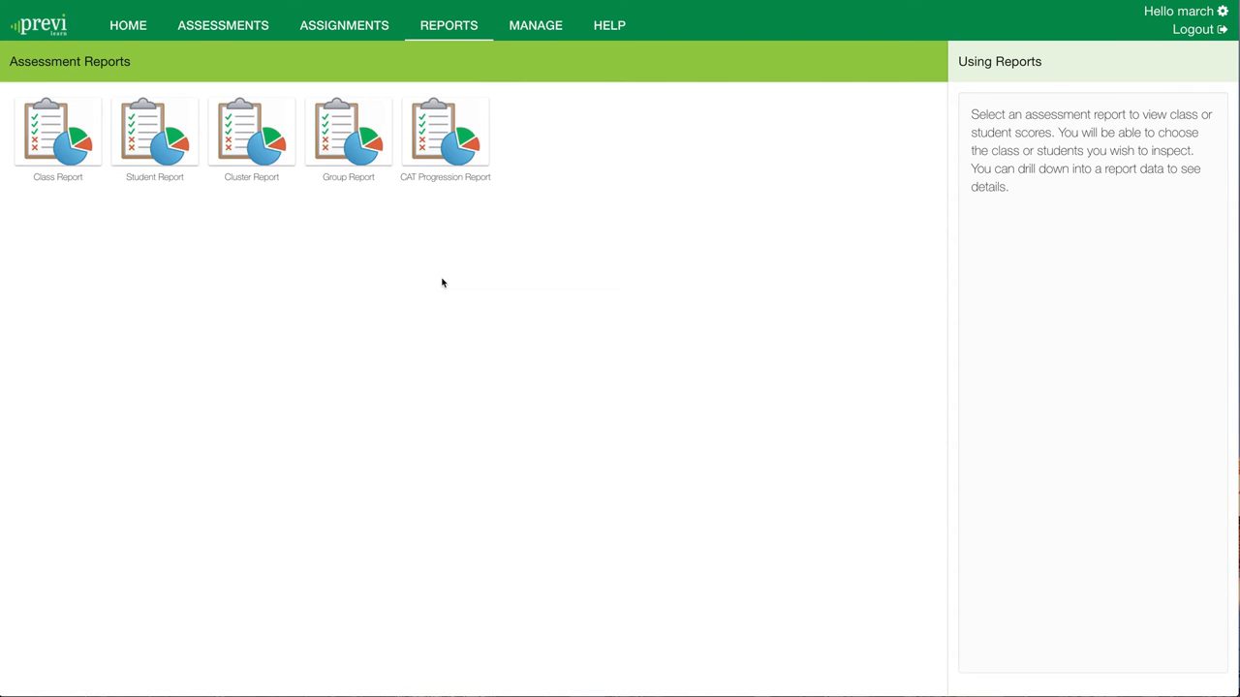
Generate a Group Report for Grade 8, subject ELA Interim, and test Grade 8 ELA Interim Form A.1
{"action": "left_click", "coordinate": [368, 147]}
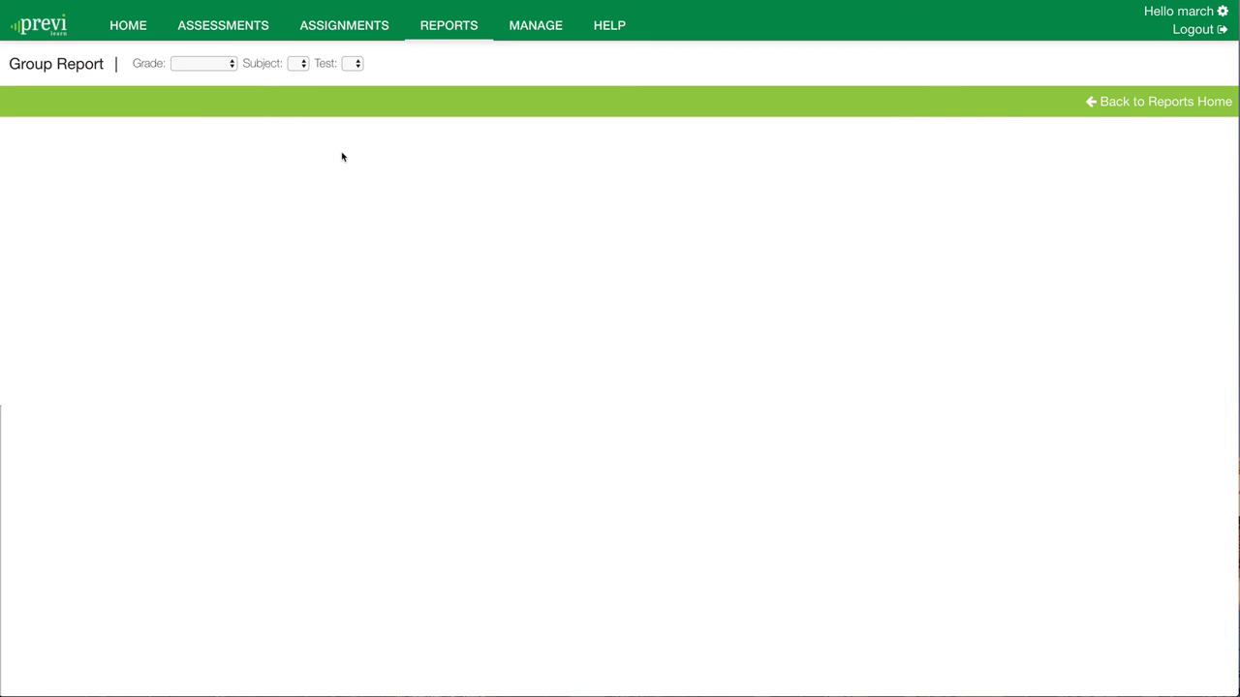
{"action": "left_click", "coordinate": [222, 68]}
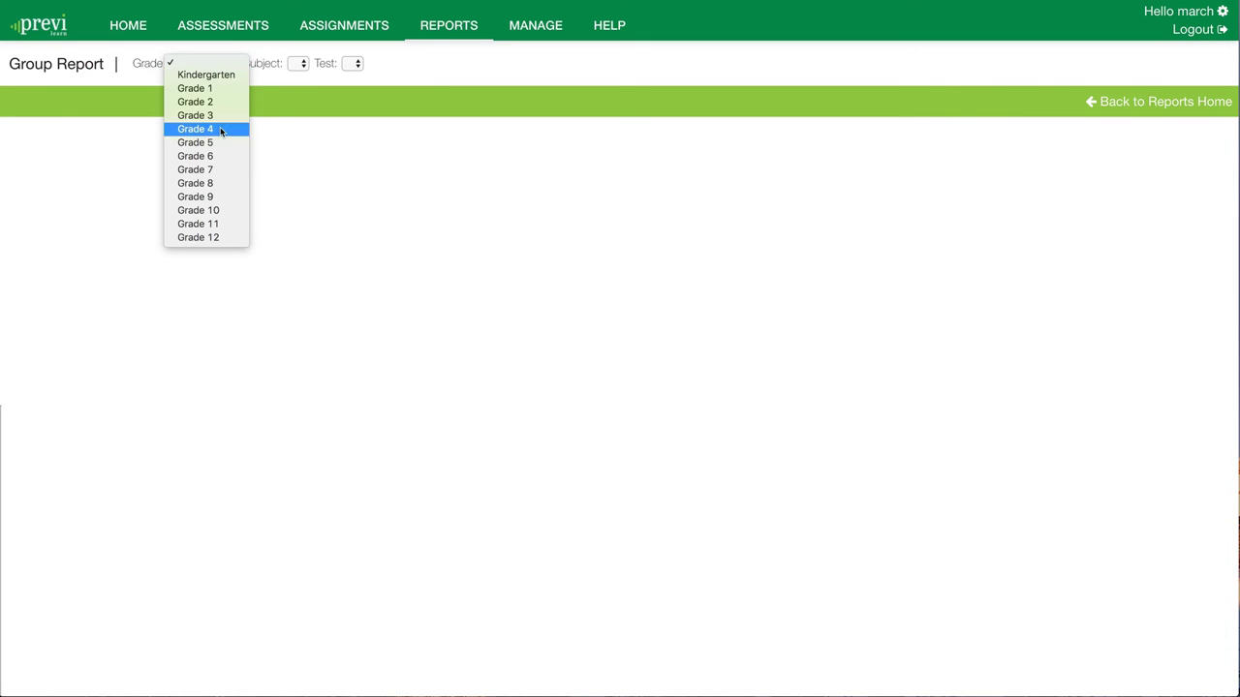
{"action": "left_click", "coordinate": [217, 183]}
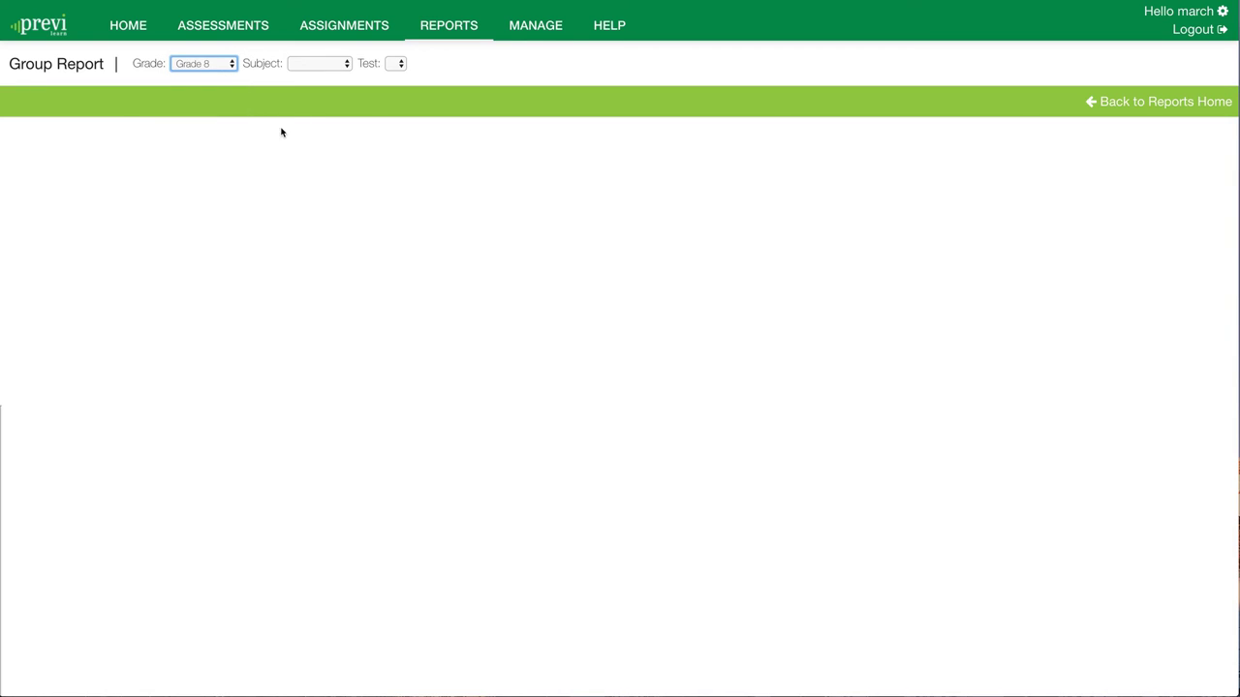
{"action": "left_click", "coordinate": [336, 64]}
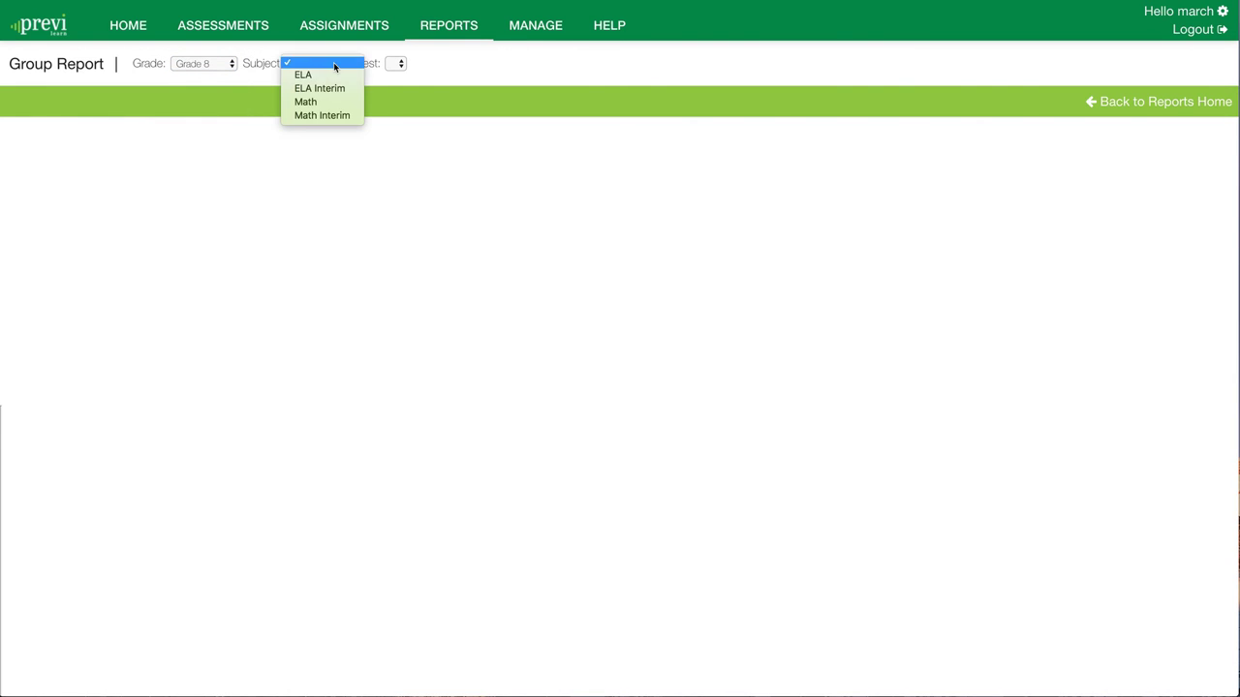
{"action": "left_click", "coordinate": [332, 91]}
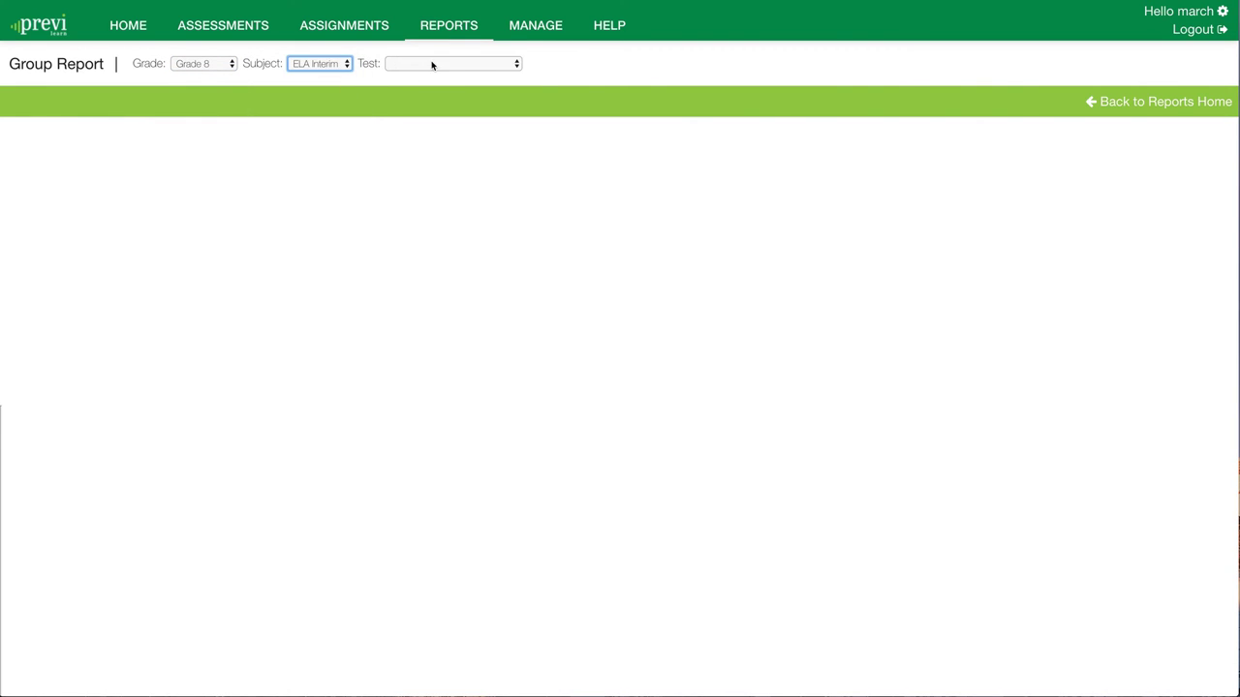
{"action": "left_click", "coordinate": [435, 64]}
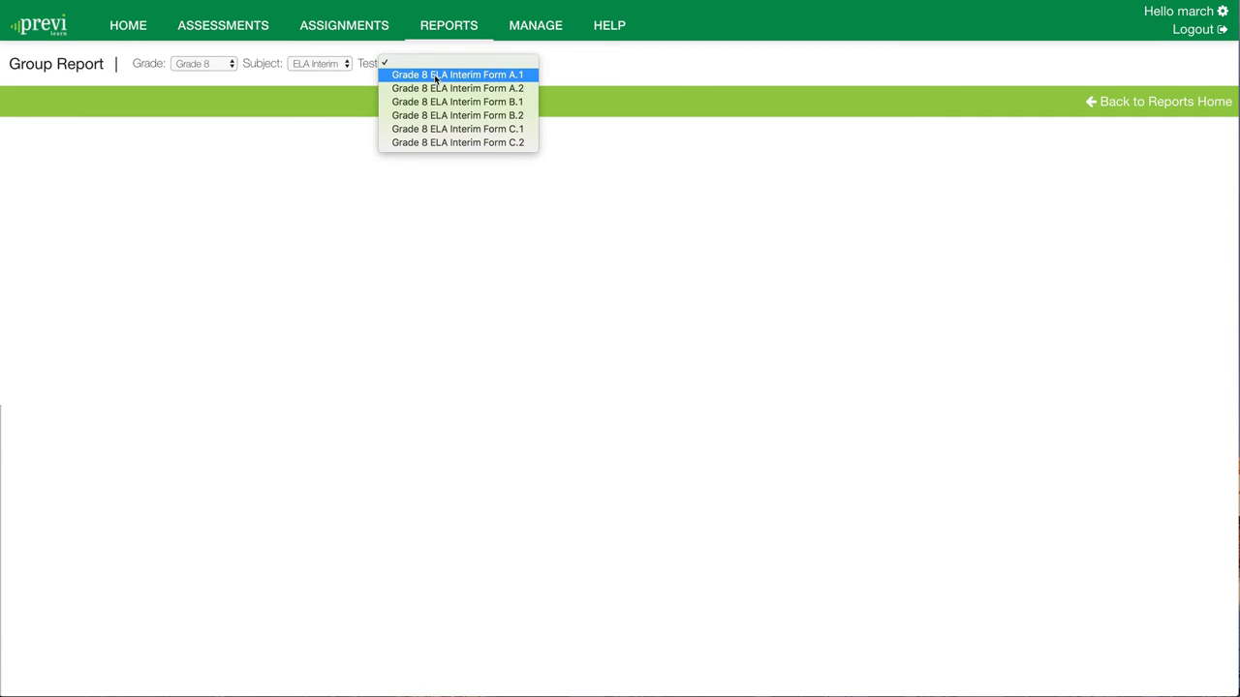
{"action": "left_click", "coordinate": [436, 75]}
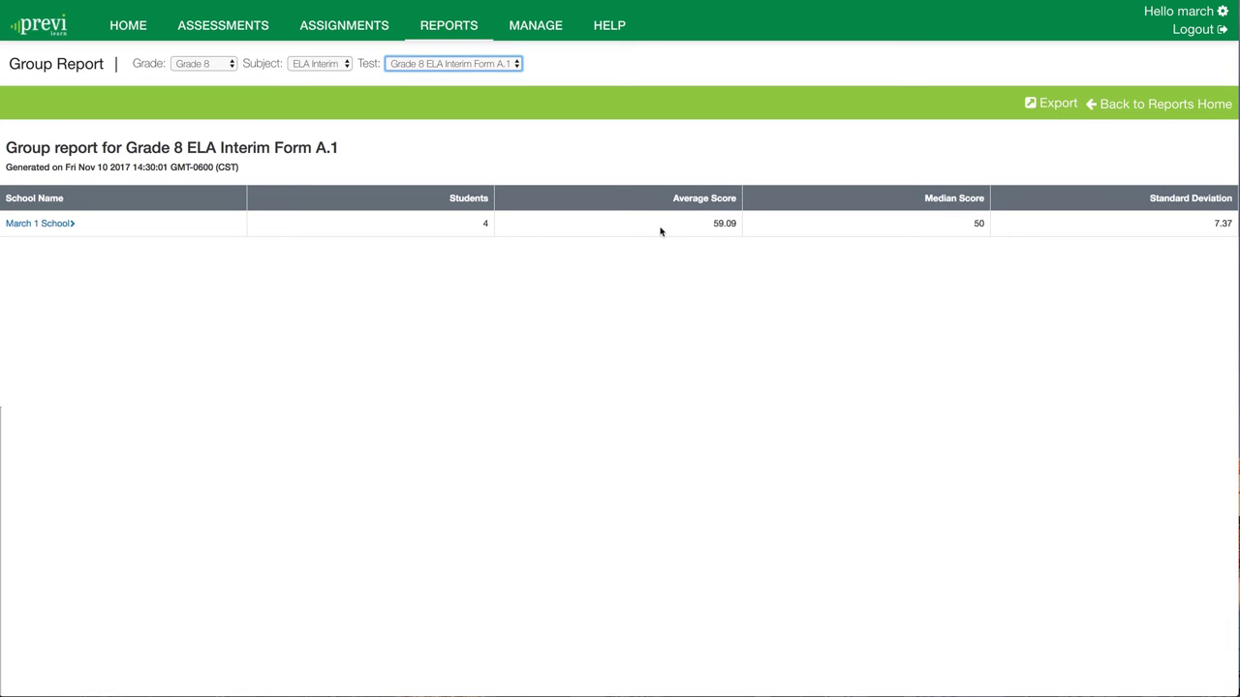
Drill down through March 1 School and its Training Class to the individual student scores, and return to the reports home
{"action": "left_click", "coordinate": [60, 224]}
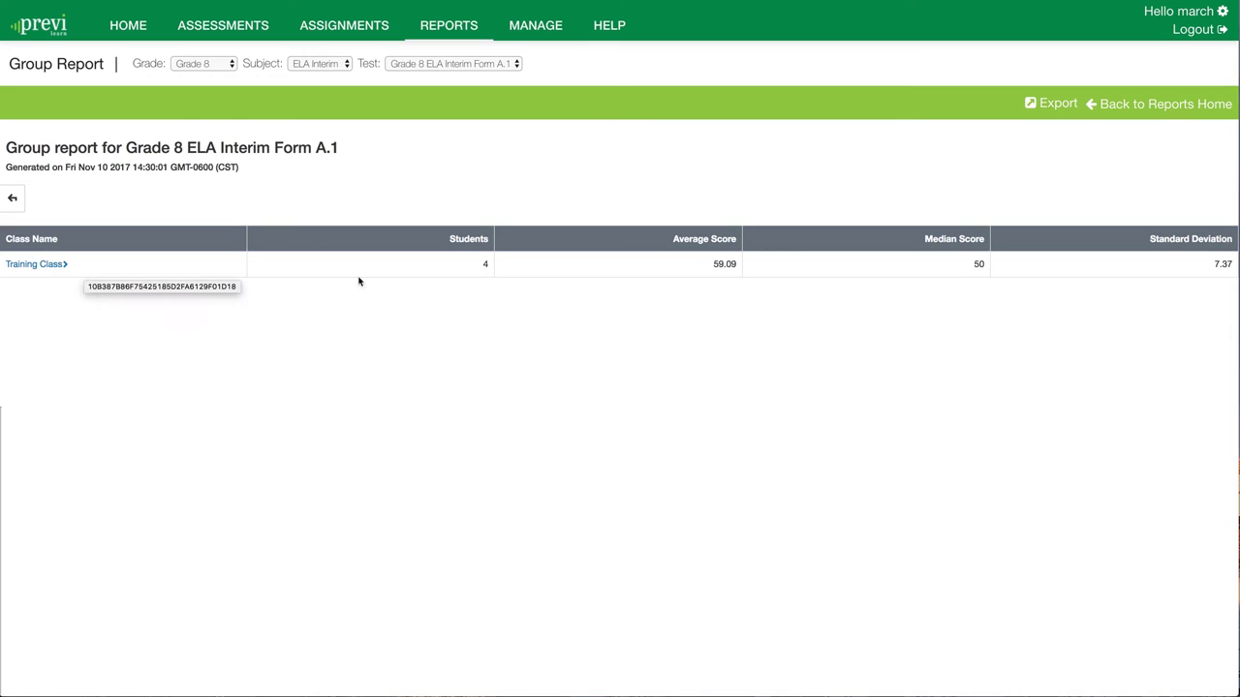
{"action": "mouse_move", "coordinate": [742, 266]}
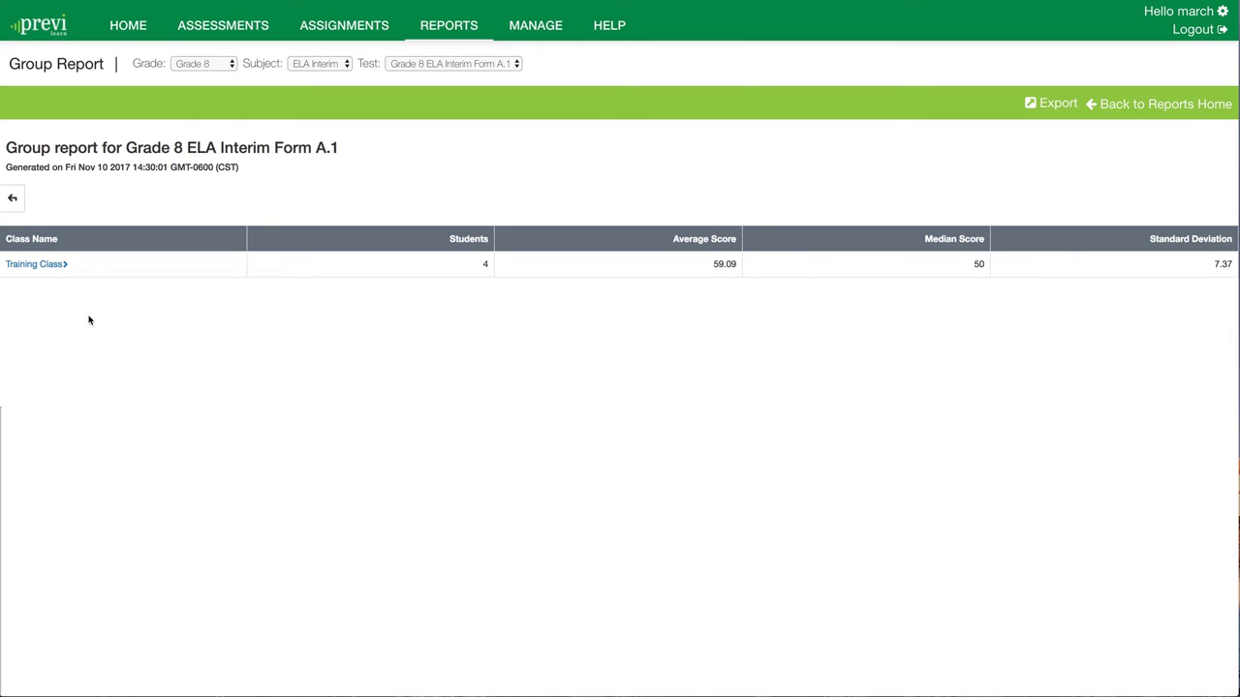
{"action": "left_click", "coordinate": [53, 265]}
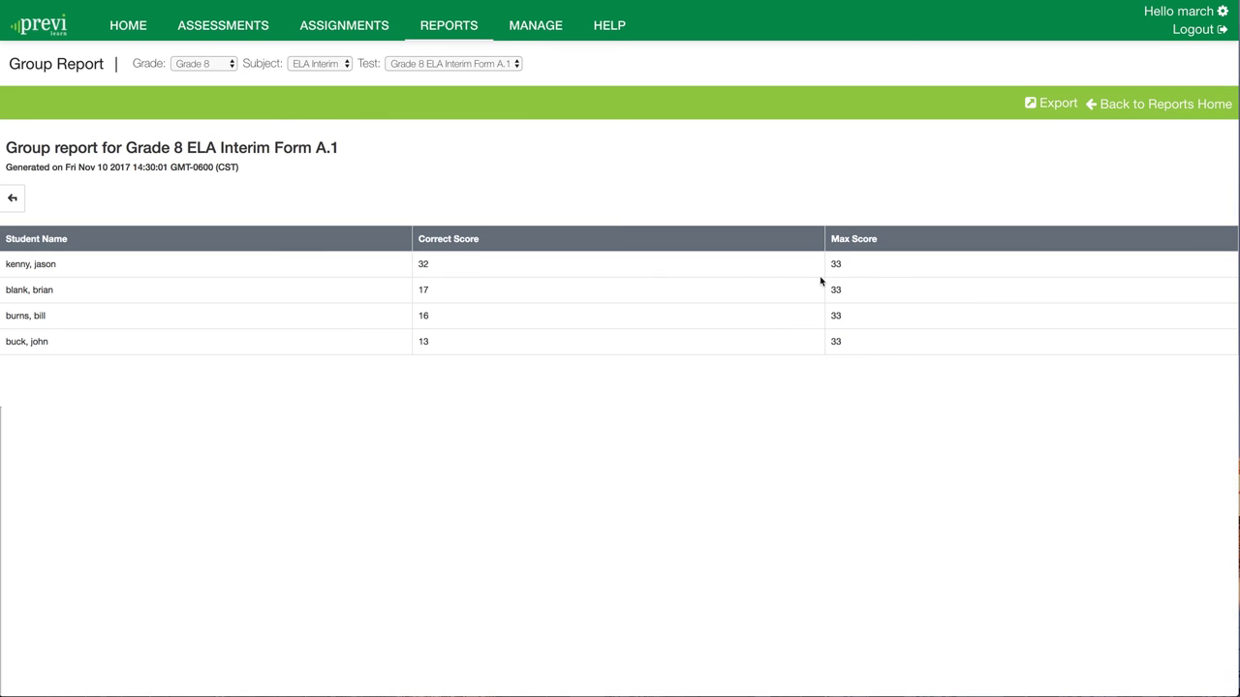
{"action": "left_click_drag", "start_coordinate": [316, 147], "coordinate": [340, 152]}
{"action": "left_click", "coordinate": [312, 392]}
{"action": "left_click", "coordinate": [1142, 107]}
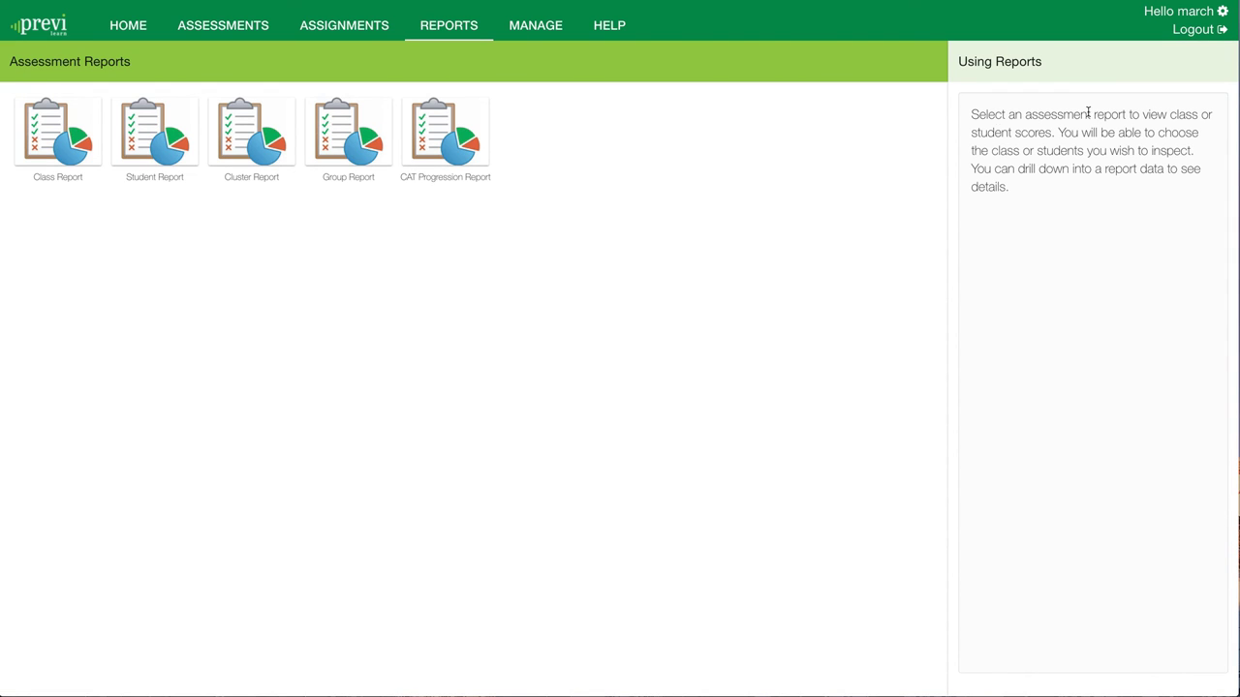